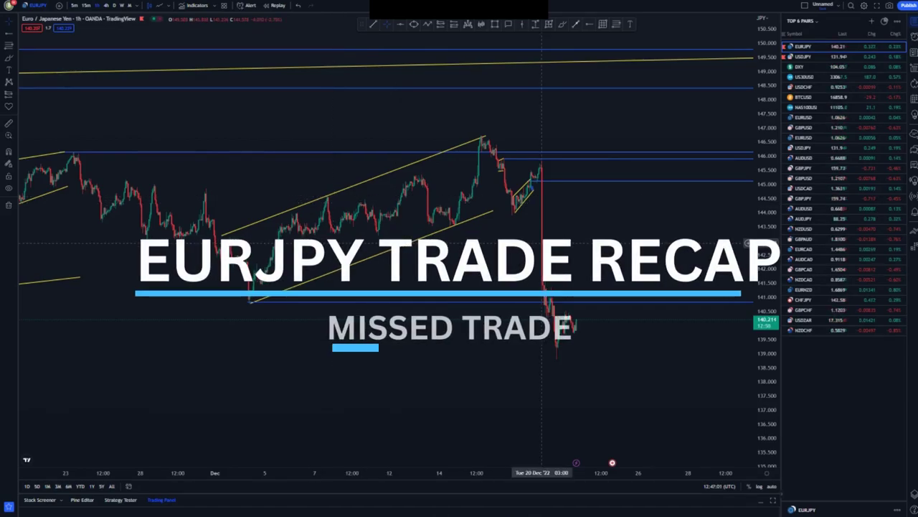
# Step: Place a short position on 19 December with entry at 144.129, stop at 145.152 and target at 140.824
pyautogui.moveTo(767, 287); pyautogui.dragTo(767, 228)
pyautogui.scroll(3, 611, 314)
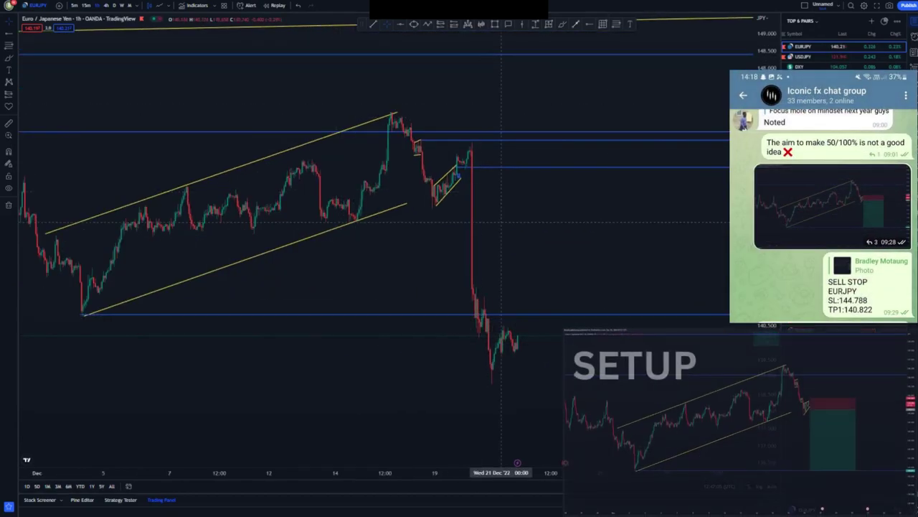
pyautogui.scroll(3, 593, 223)
pyautogui.moveTo(592, 222); pyautogui.dragTo(634, 222)
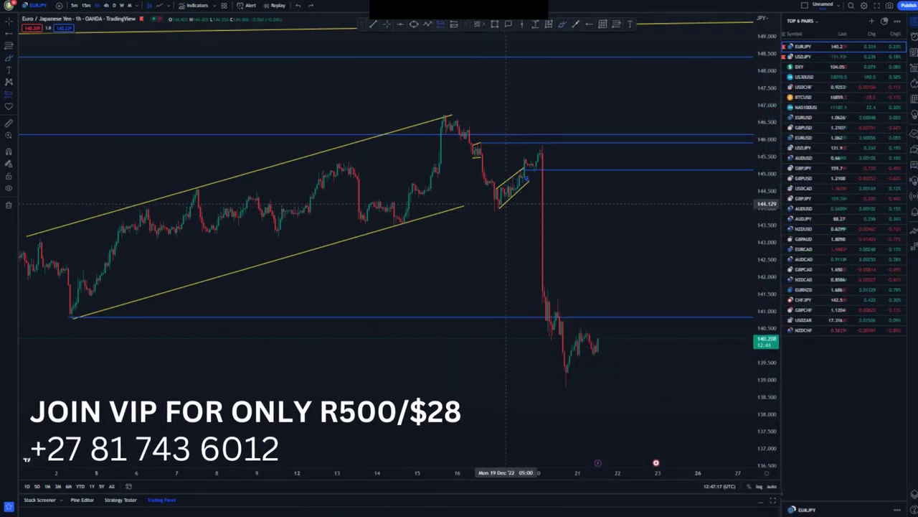
pyautogui.click(507, 204)
pyautogui.moveTo(506, 150); pyautogui.dragTo(506, 169)
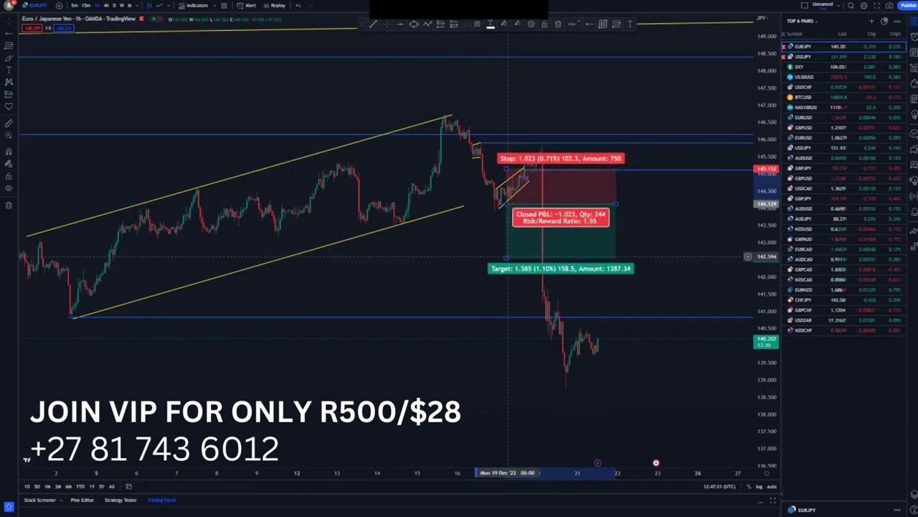
pyautogui.moveTo(506, 257); pyautogui.dragTo(506, 316)
pyautogui.click(482, 289)
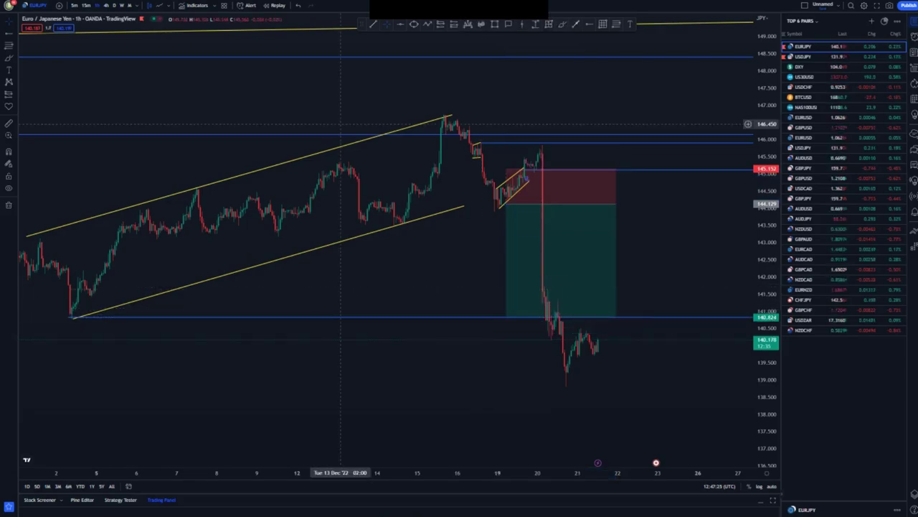
# Step: Delete the short position placed on 19 December
pyautogui.click(581, 200)
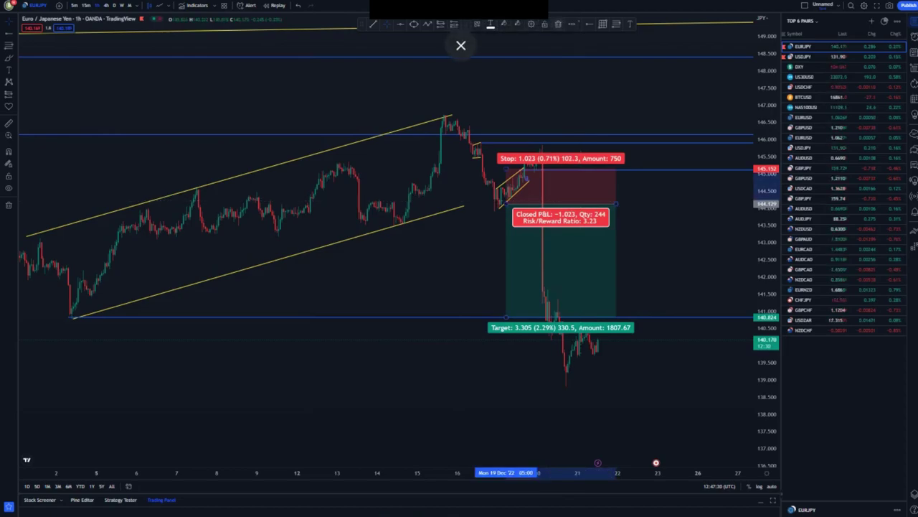
pyautogui.click(558, 24)
# Step: Shorten the large channel's lower trend line so it ends on 15 December at about 143.860
pyautogui.moveTo(767, 200); pyautogui.dragTo(767, 159)
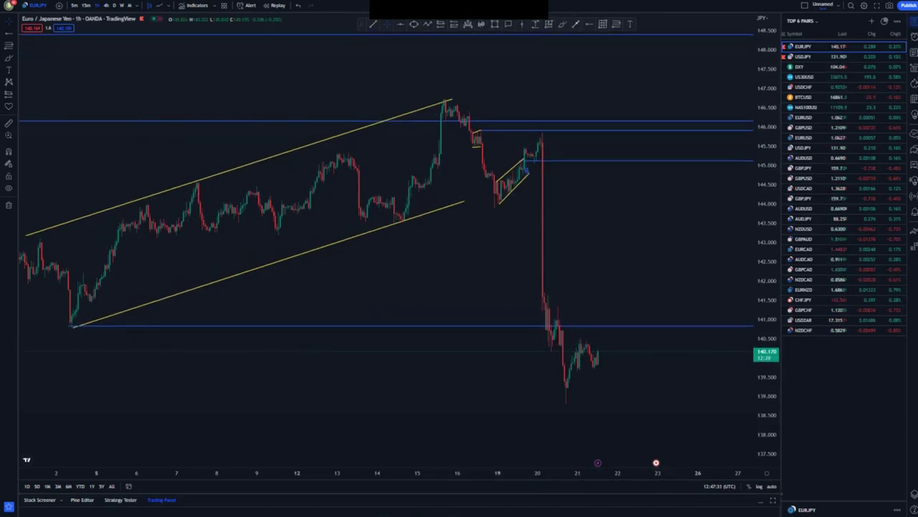
pyautogui.scroll(2, 532, 261)
pyautogui.scroll(-4, 420, 219)
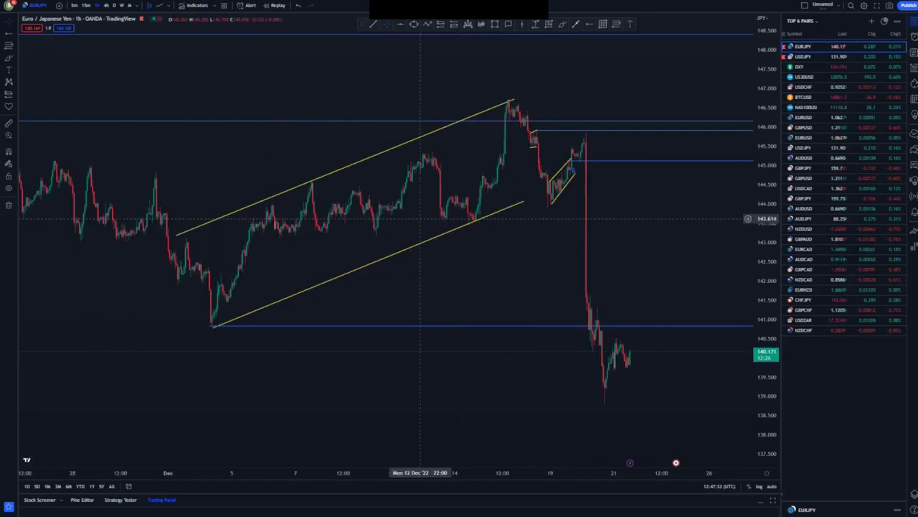
pyautogui.moveTo(524, 203); pyautogui.dragTo(502, 208)
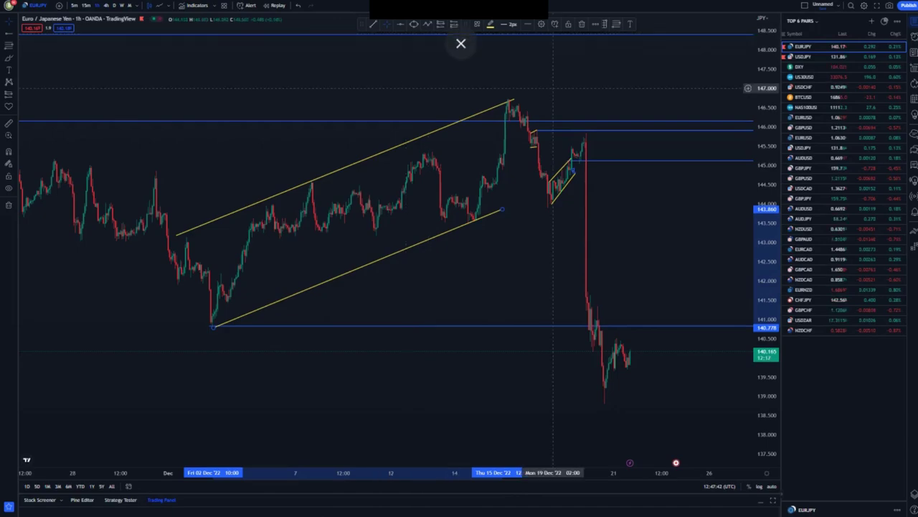
pyautogui.click(465, 75)
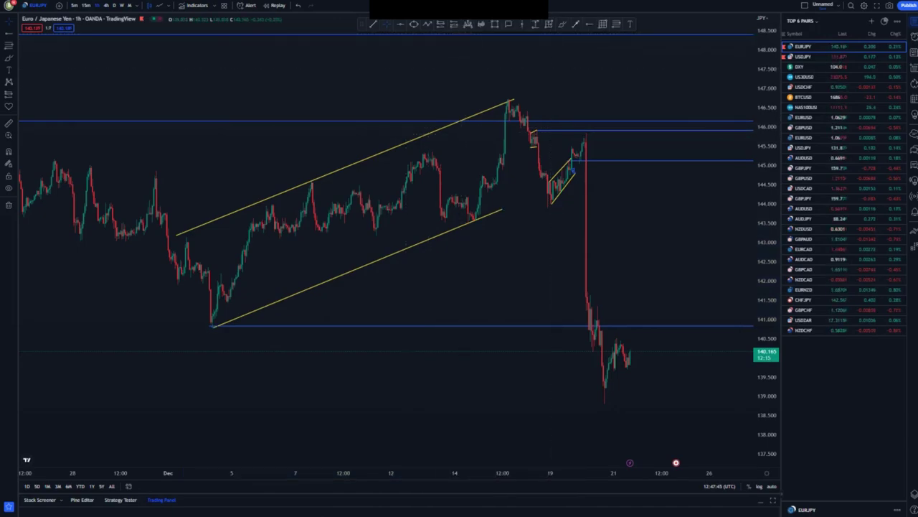
# Step: Draw a freehand brush loop around the small rising channel and rally of 19–20 December, and undo it
pyautogui.moveTo(766, 138); pyautogui.dragTo(766, 191)
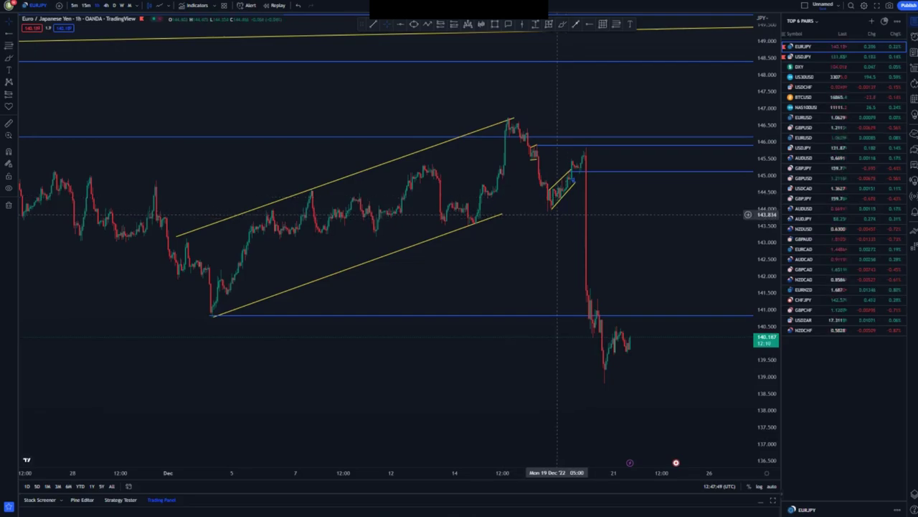
pyautogui.scroll(2, 557, 214)
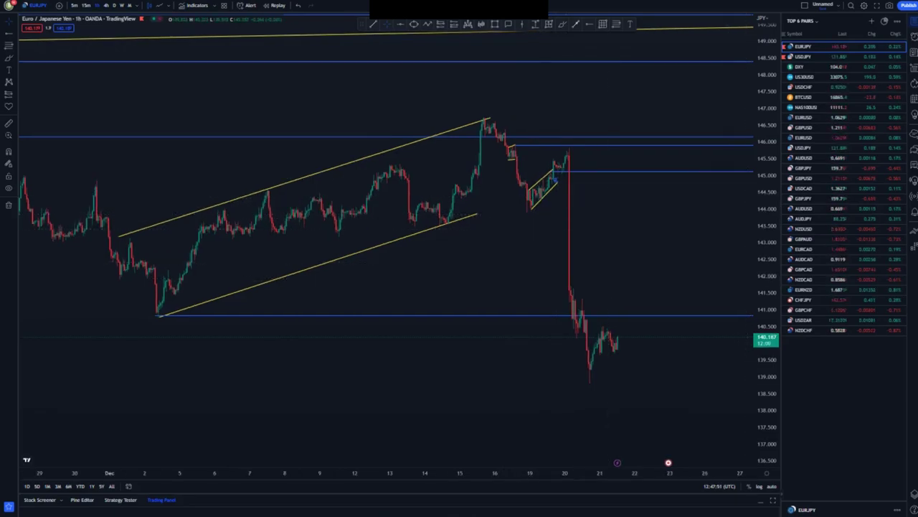
pyautogui.scroll(2, 552, 215)
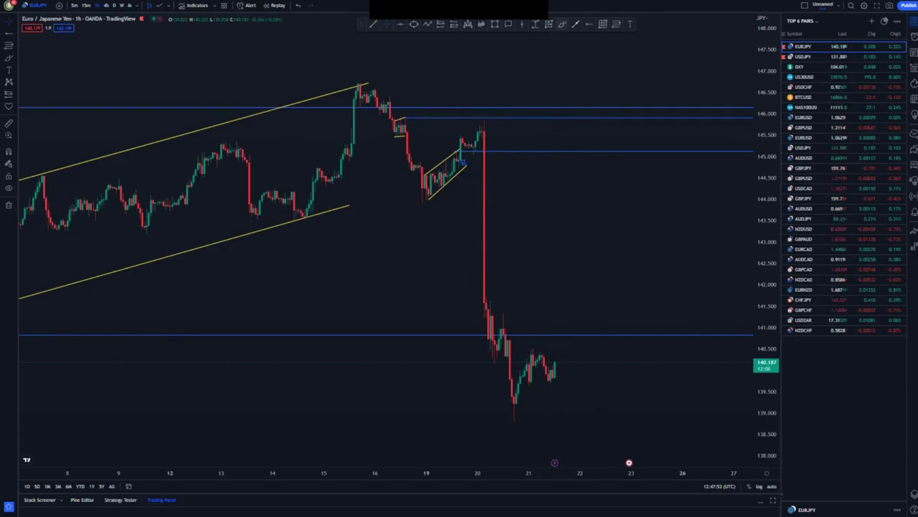
pyautogui.click(481, 120)
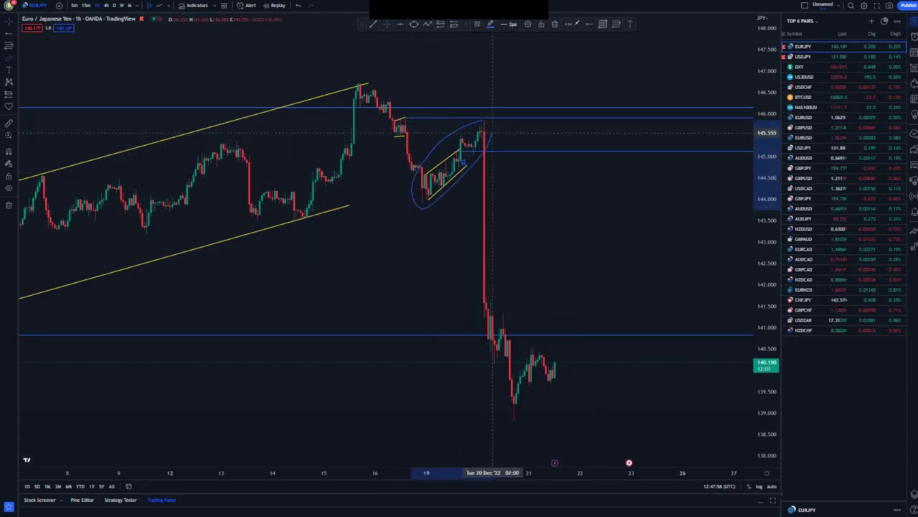
pyautogui.click(298, 5)
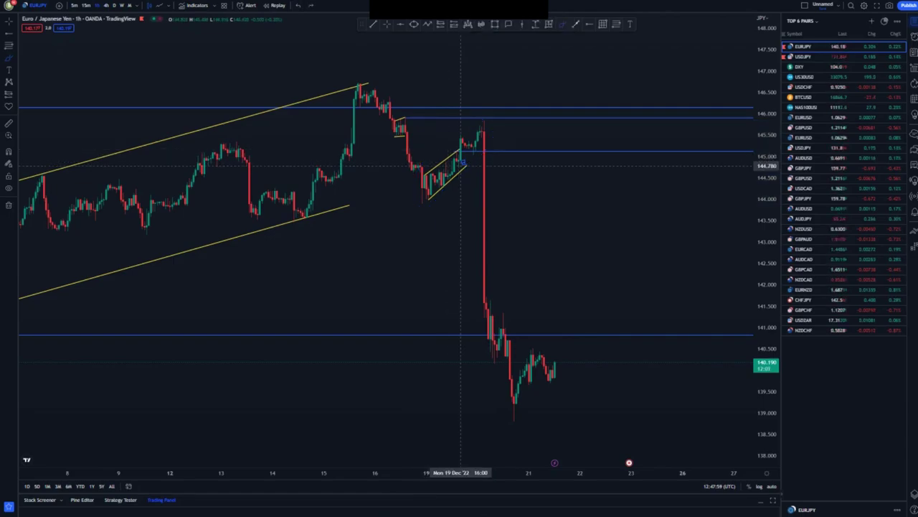
# Step: Switch the EURJPY chart to the 15-minute timeframe and frame the small rising channel of 19 December
pyautogui.click(86, 6)
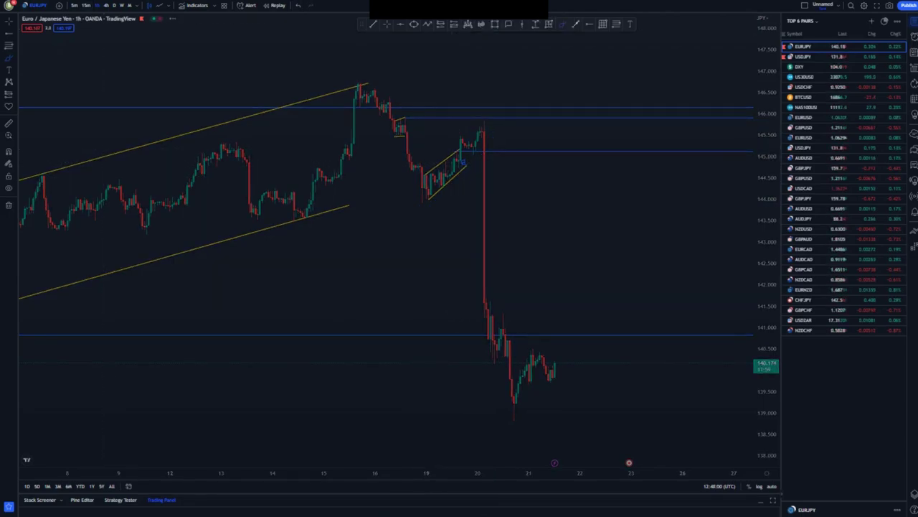
pyautogui.moveTo(233, 163); pyautogui.dragTo(329, 165)
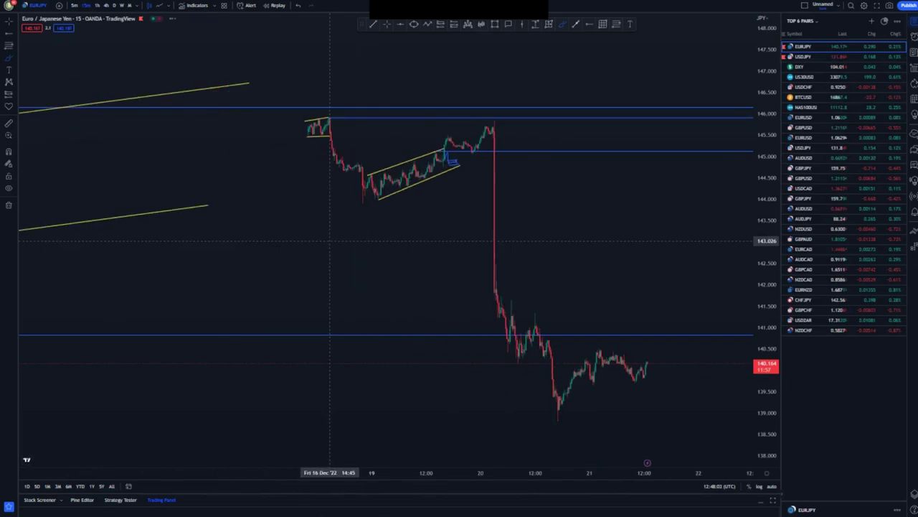
pyautogui.moveTo(766, 410); pyautogui.dragTo(766, 325)
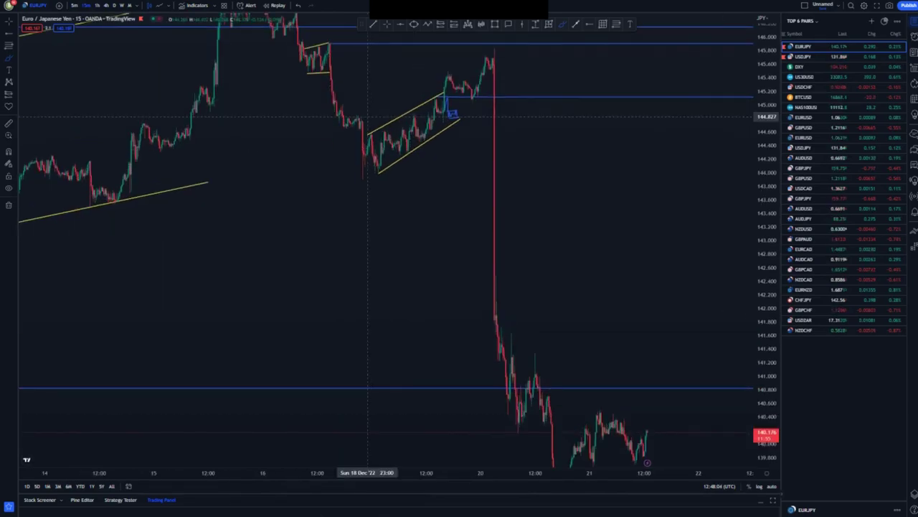
pyautogui.moveTo(393, 202); pyautogui.dragTo(387, 259)
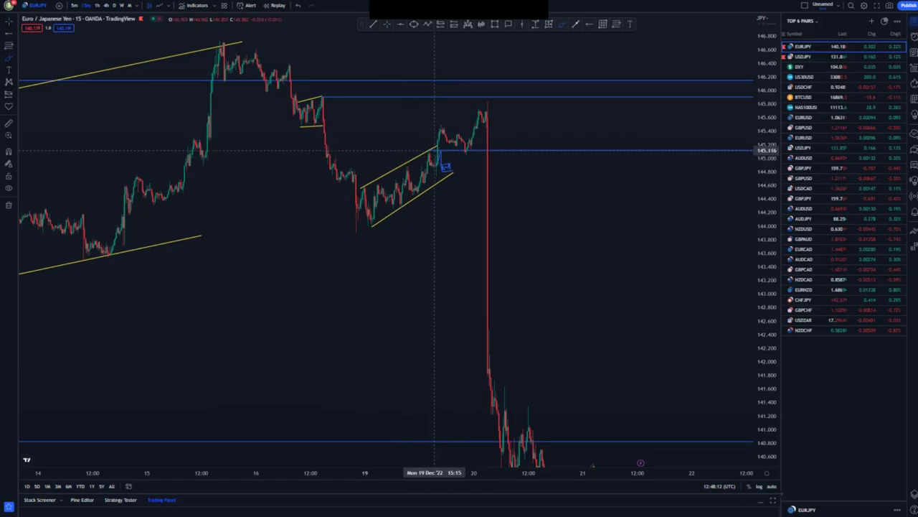
# Step: Brush a small loop at the horizontal line near 145.1 and circle the freehand sketch just beneath it
pyautogui.click(451, 149)
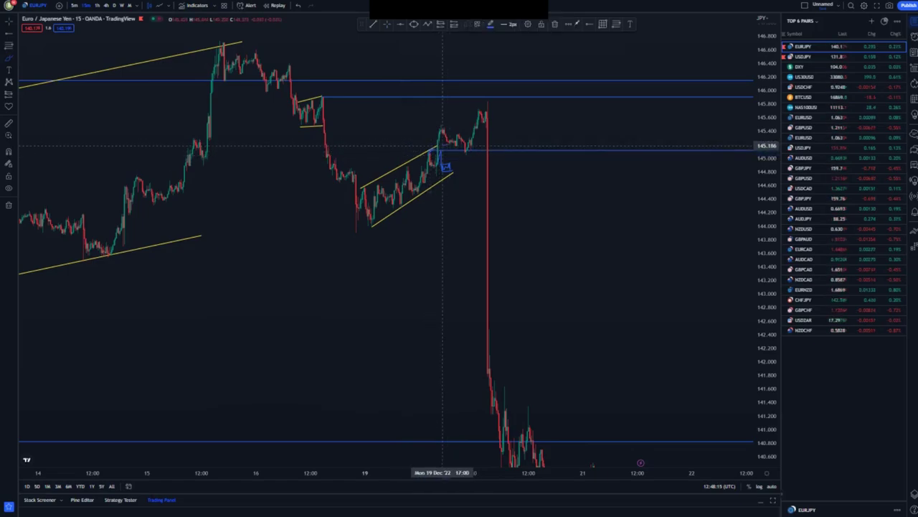
pyautogui.click(446, 167)
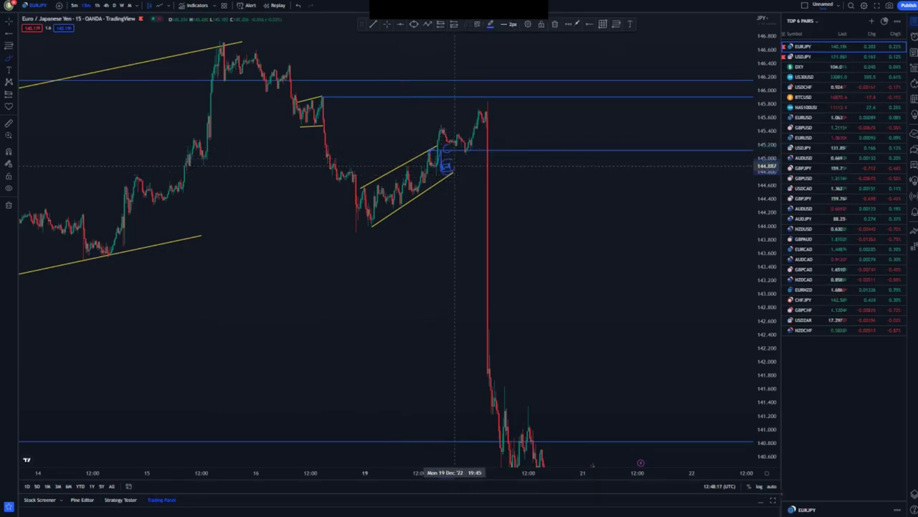
# Step: Place a short position below the small channel with entry at 144.658, stop at 145.236 and target at 140.882
pyautogui.click(454, 24)
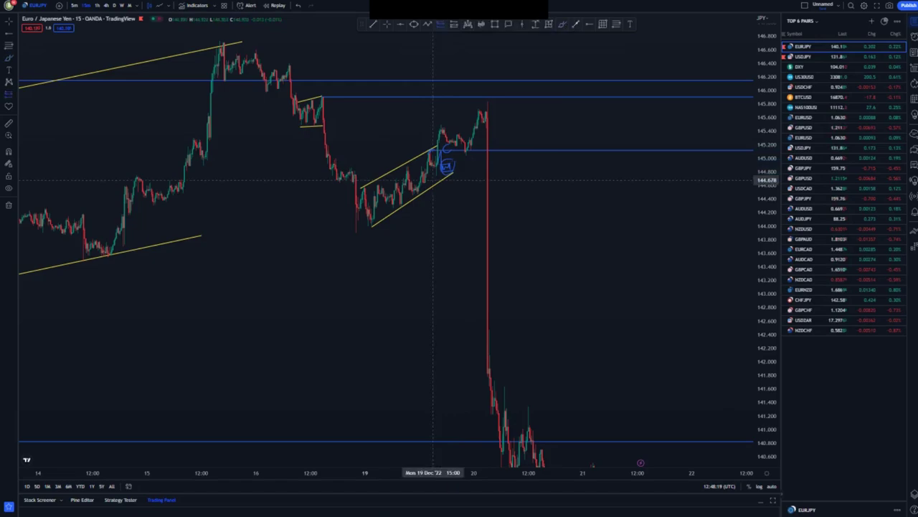
pyautogui.click(450, 182)
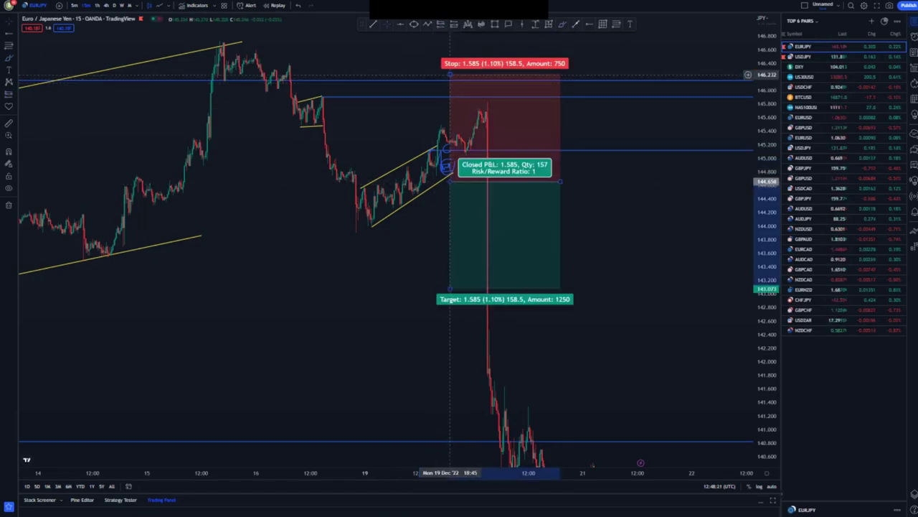
pyautogui.moveTo(450, 74); pyautogui.dragTo(449, 142)
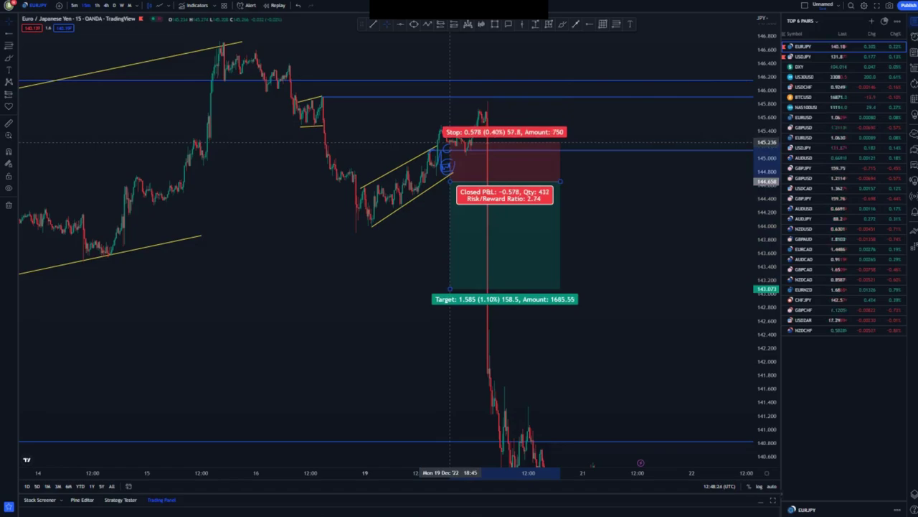
pyautogui.click(447, 288)
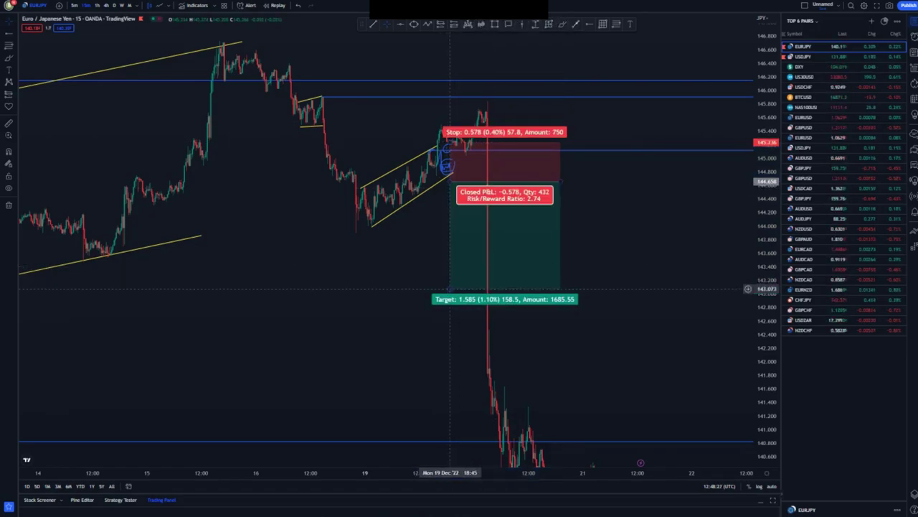
pyautogui.moveTo(450, 288); pyautogui.dragTo(450, 437)
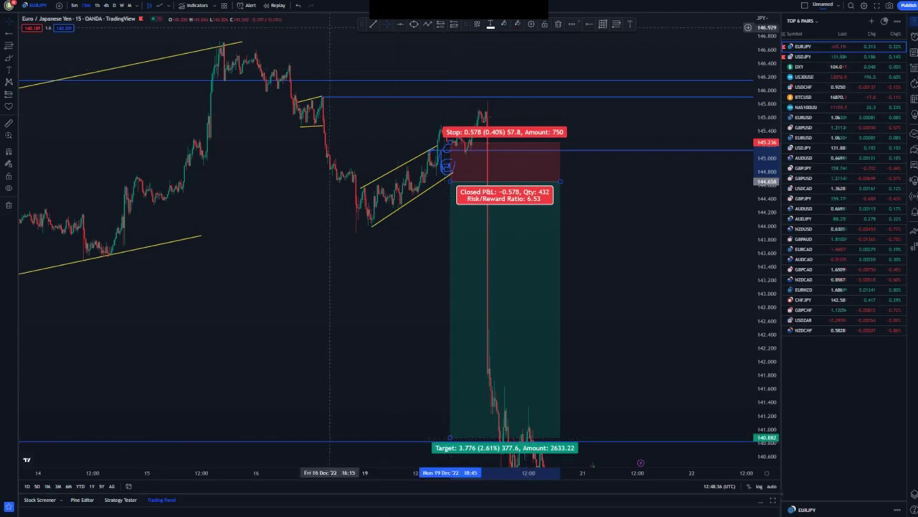
# Step: Remove the short position and the small freehand sketch inside the circled area
pyautogui.moveTo(449, 437); pyautogui.dragTo(450, 288)
pyautogui.moveTo(450, 143); pyautogui.dragTo(450, 75)
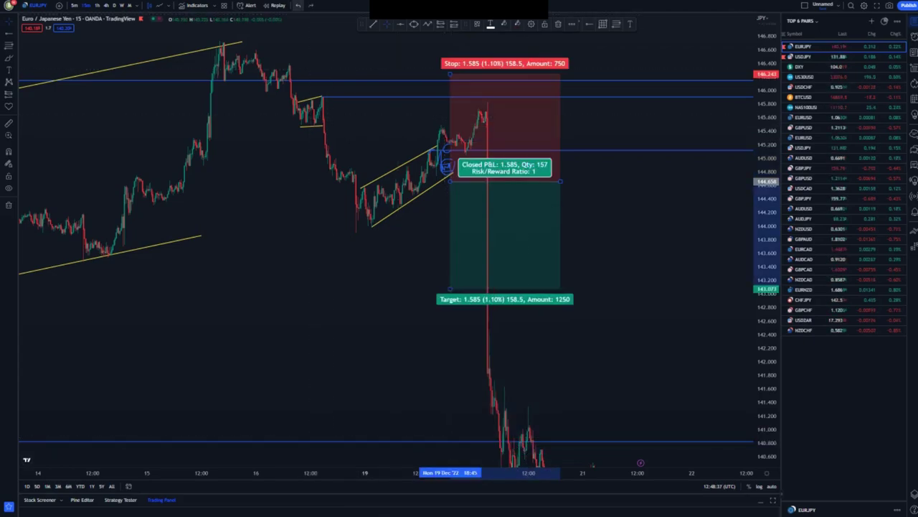
pyautogui.press('Delete')
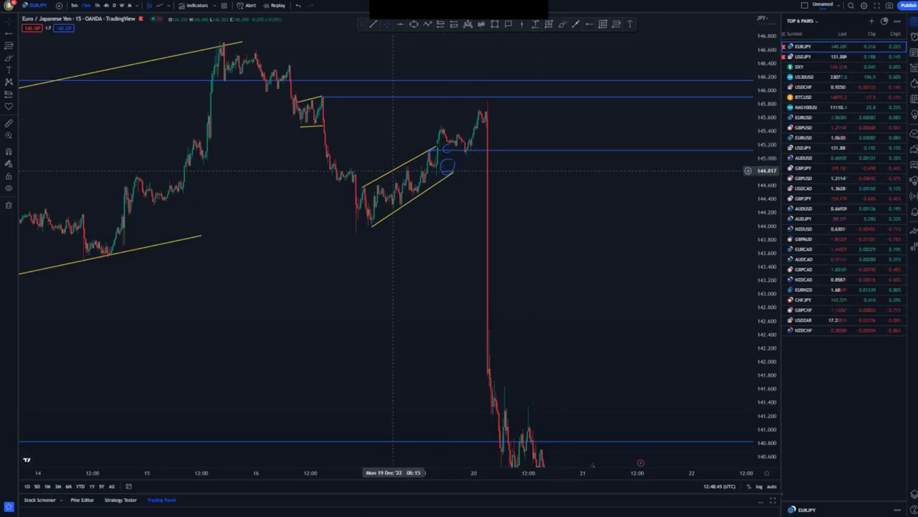
# Step: Redraw the small channel's upper trend line from 16 December at about 144.847 to 20 December at about 145.923
pyautogui.moveTo(390, 172); pyautogui.dragTo(375, 156)
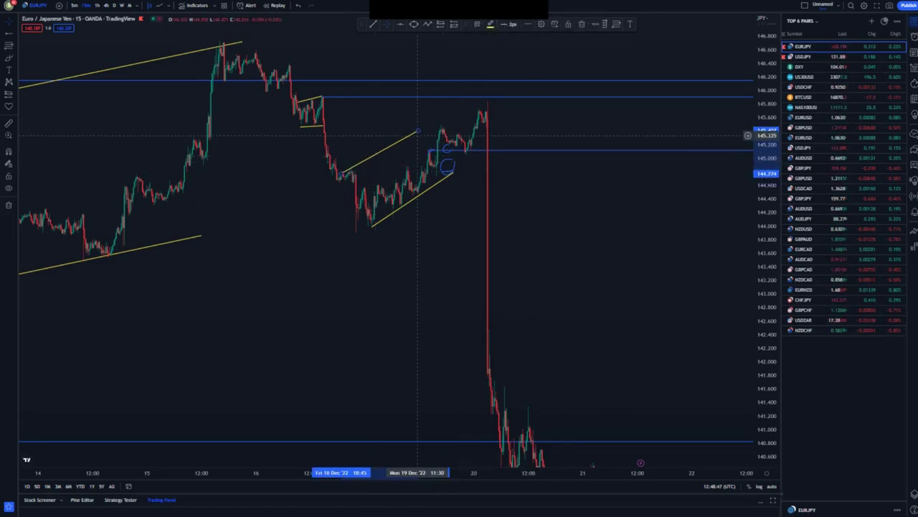
pyautogui.moveTo(418, 131); pyautogui.dragTo(503, 95)
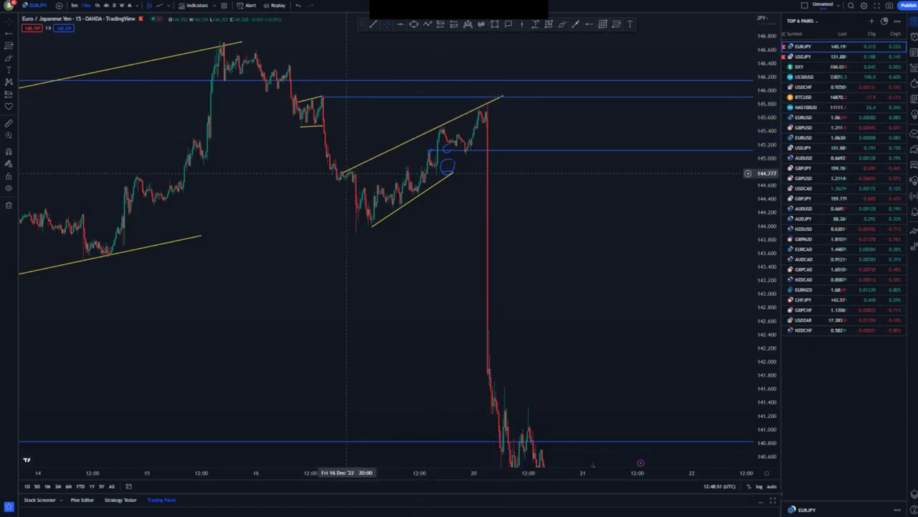
pyautogui.moveTo(344, 173); pyautogui.dragTo(350, 168)
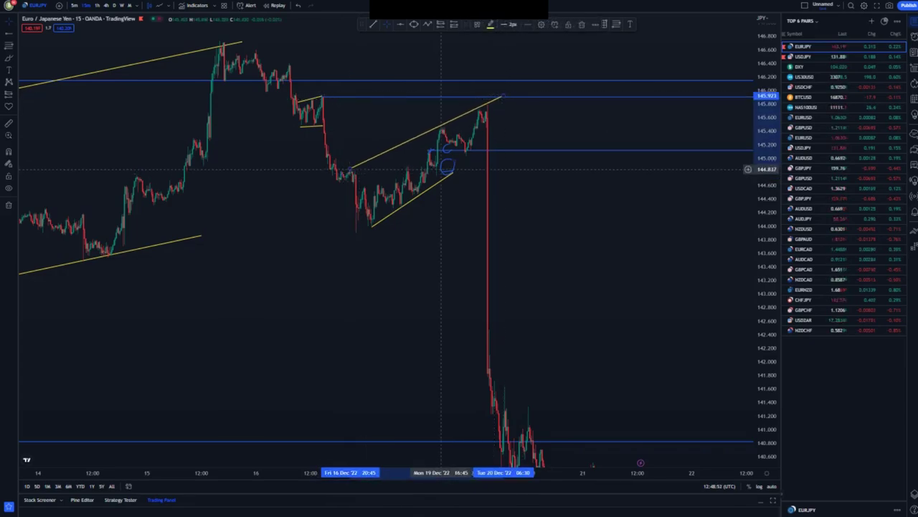
# Step: Extend the small channel's lower trend line to about 04:15 on 20 December and shorten the upper line to match
pyautogui.moveTo(450, 174); pyautogui.dragTo(492, 149)
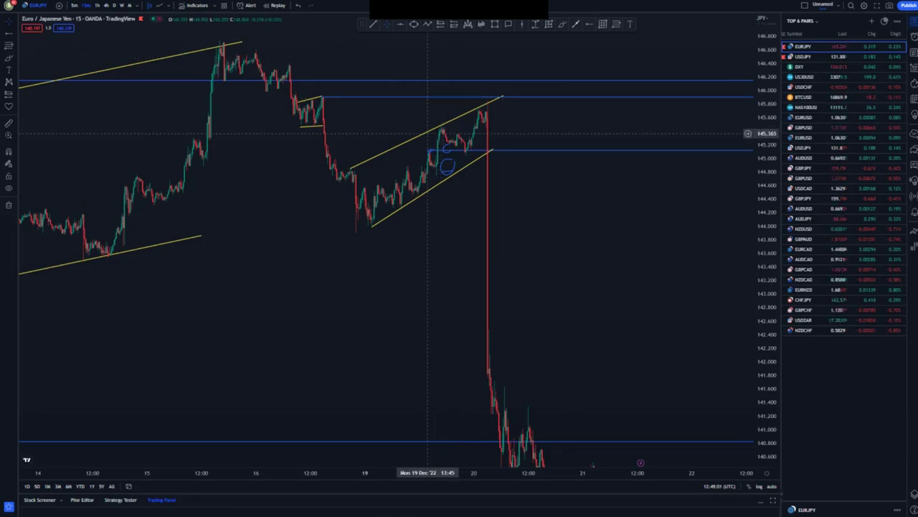
pyautogui.click(504, 95)
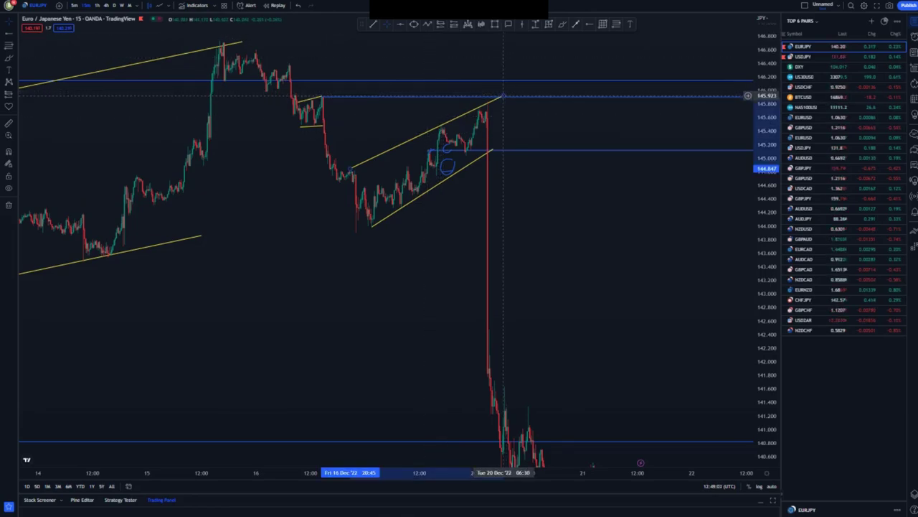
pyautogui.moveTo(498, 97); pyautogui.dragTo(494, 97)
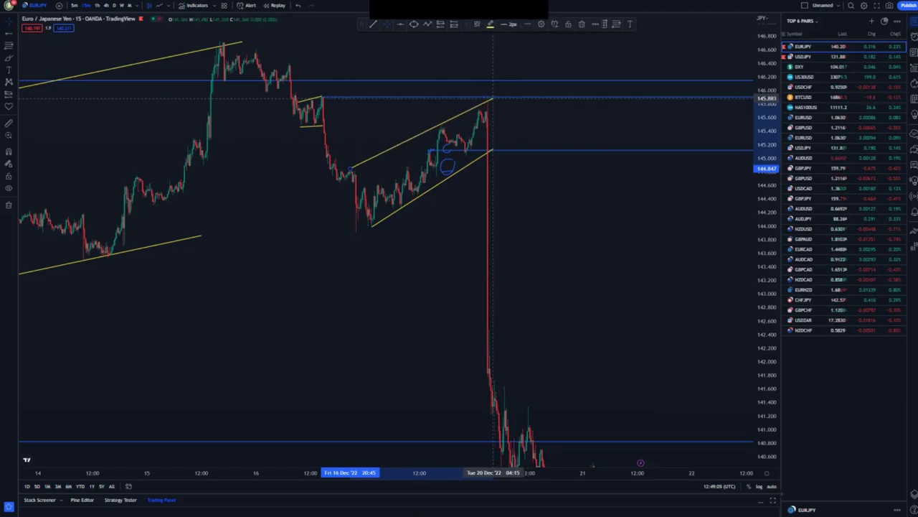
pyautogui.click(404, 158)
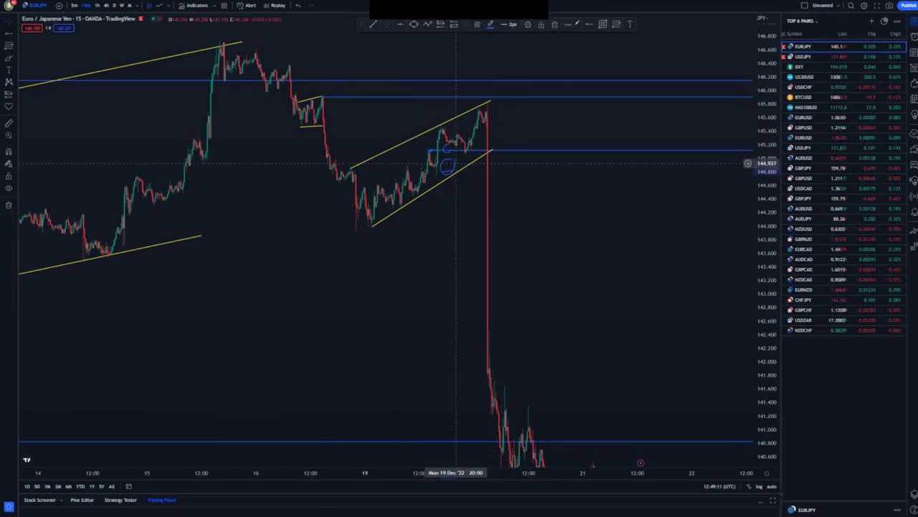
# Step: Delete the freehand circle just beneath the horizontal line near 145.1
pyautogui.click(455, 164)
pyautogui.press('Delete')
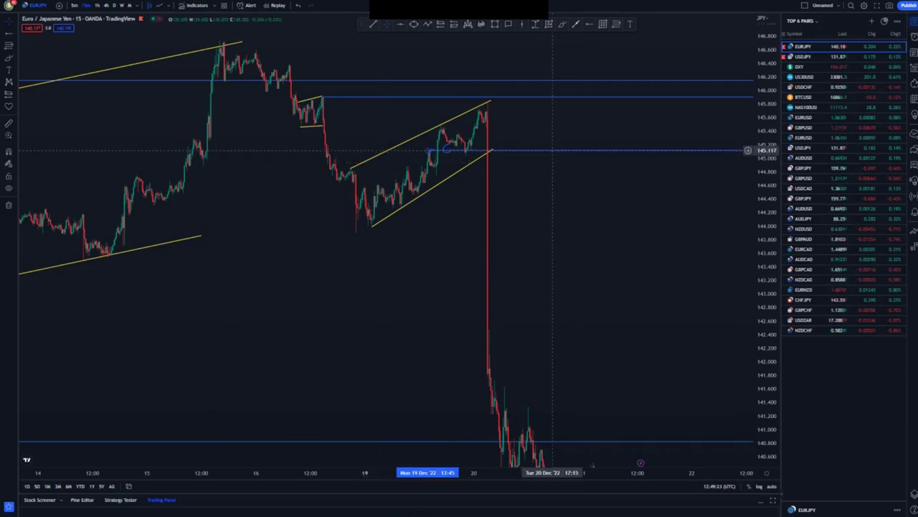
# Step: Delete the horizontal line near 145.1 and the two freehand marks beside it
pyautogui.click(582, 24)
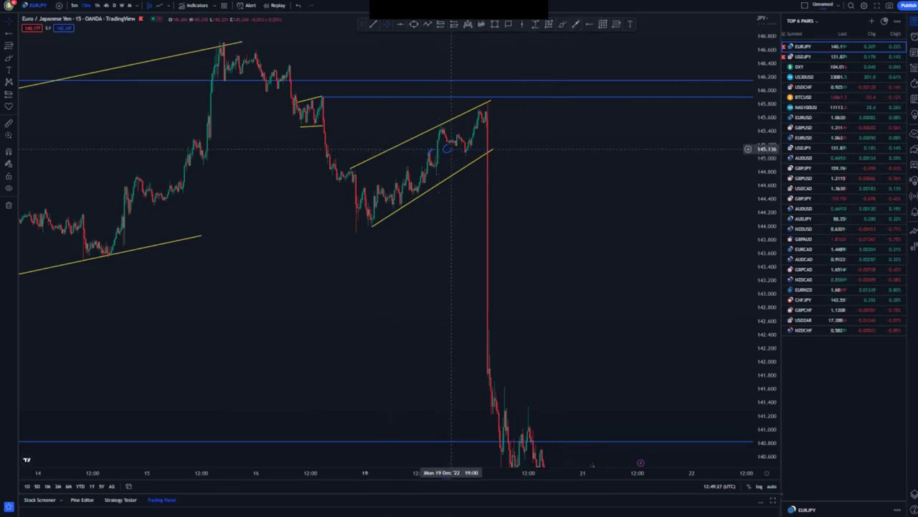
pyautogui.click(446, 149)
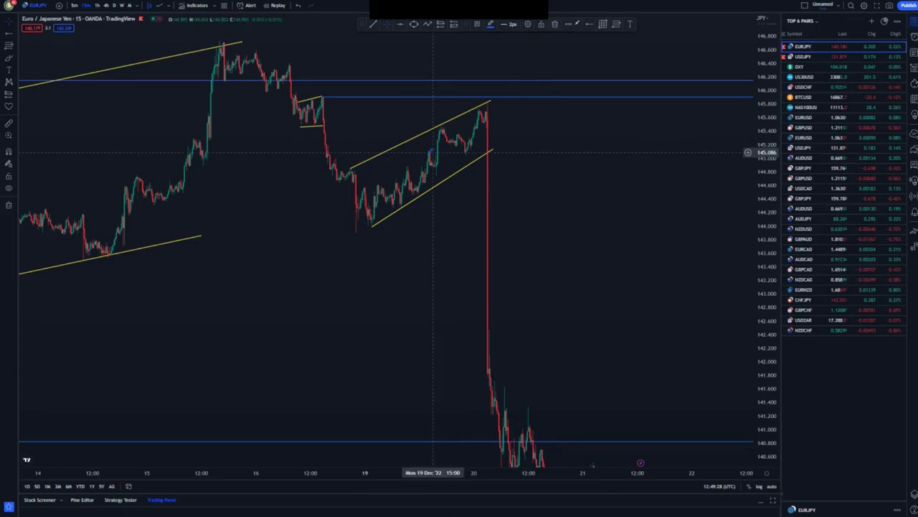
pyautogui.press('Delete')
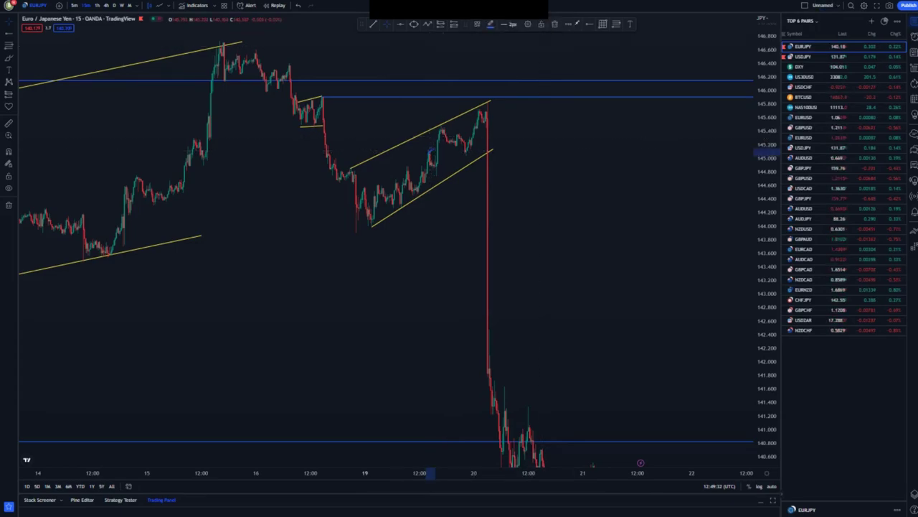
pyautogui.click(555, 25)
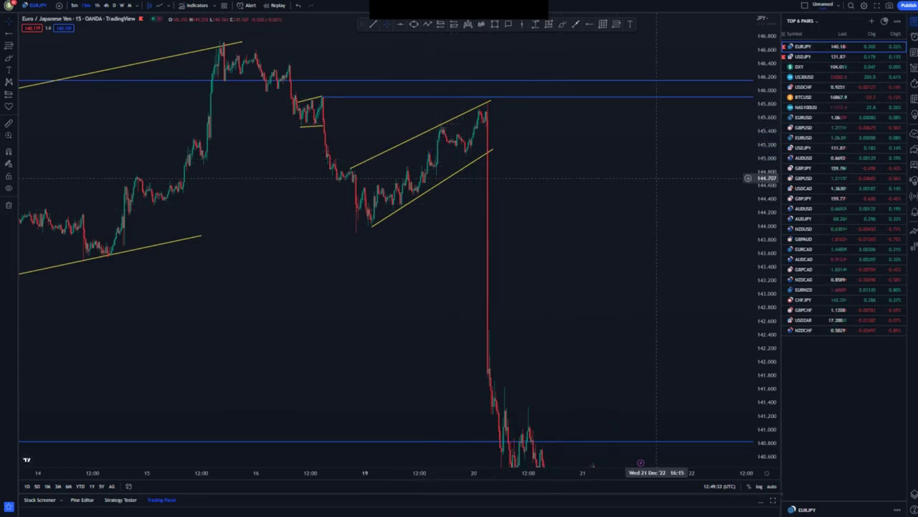
# Step: Draw a steep two-line channel around the final rise, lower line from about 144.983 to 145.643, upper line from about 145.313 to 145.825
pyautogui.moveTo(767, 179); pyautogui.dragTo(766, 226)
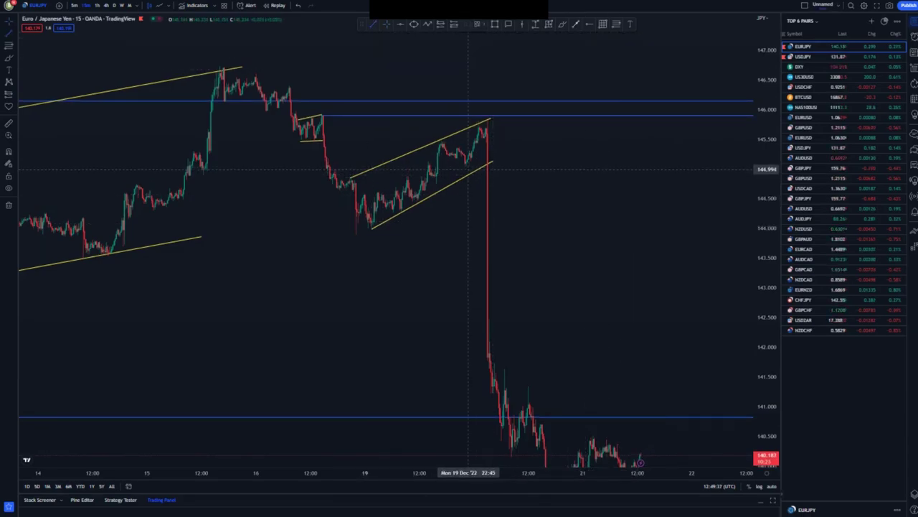
pyautogui.moveTo(468, 170); pyautogui.dragTo(488, 137)
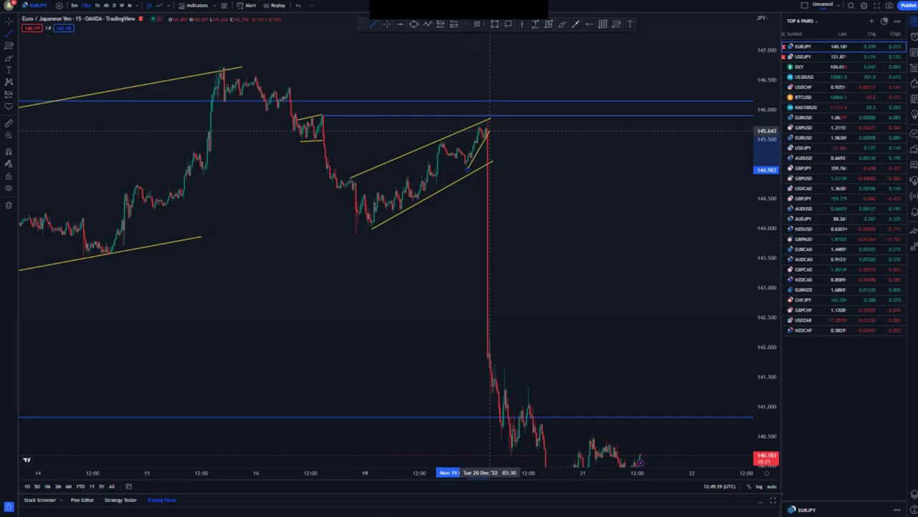
pyautogui.click(490, 131)
pyautogui.click(518, 185)
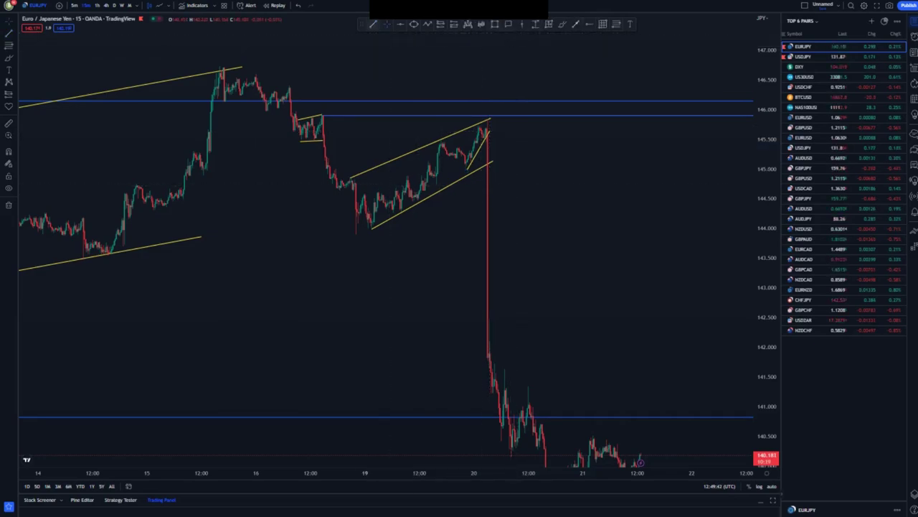
pyautogui.click(374, 24)
pyautogui.click(462, 150)
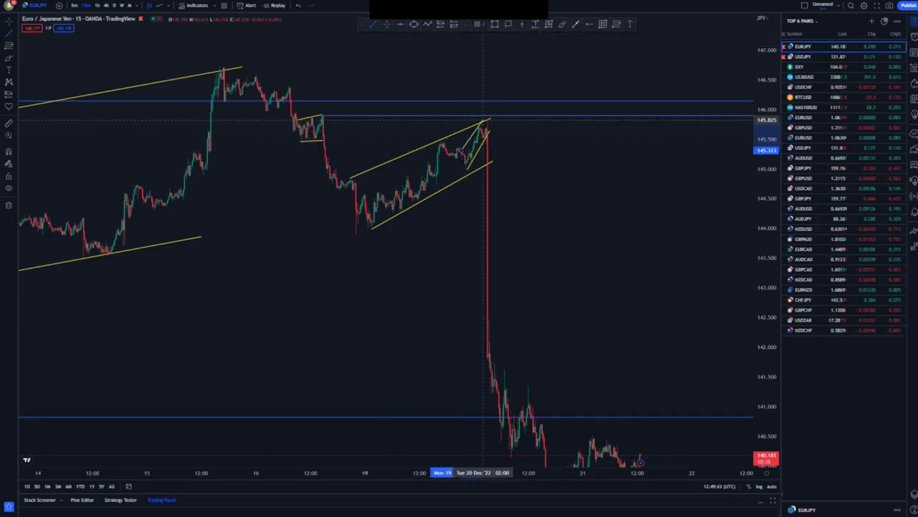
pyautogui.click(483, 119)
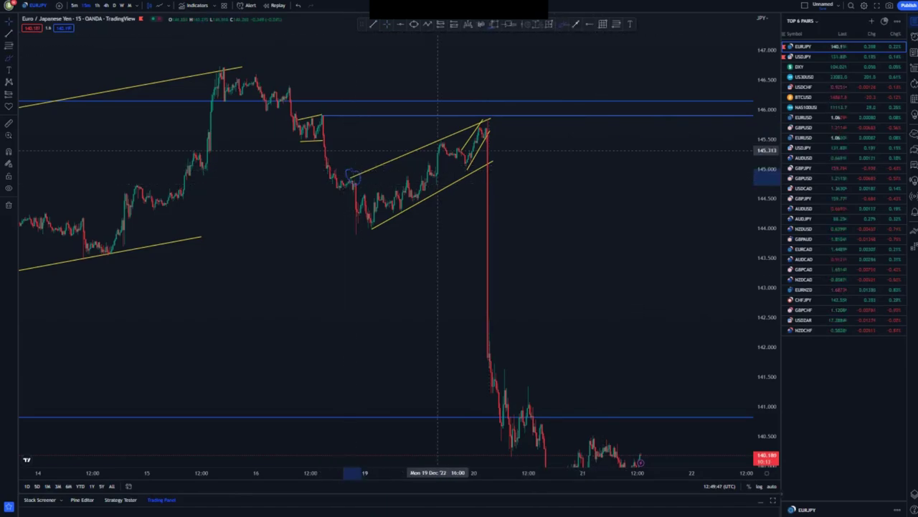
# Step: Circle the wider channel's touch points along its upper trend line freehand and remove the circles again
pyautogui.click(440, 138)
pyautogui.click(487, 120)
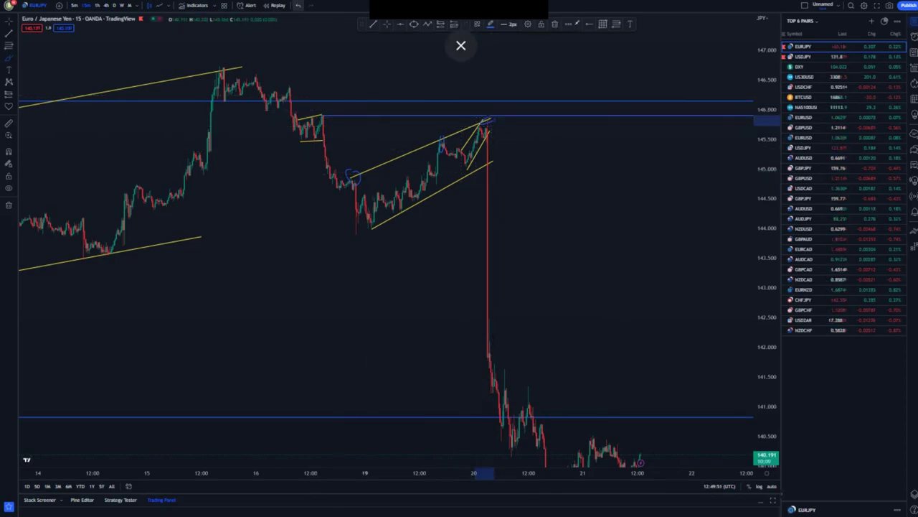
pyautogui.click(299, 6)
pyautogui.click(298, 5)
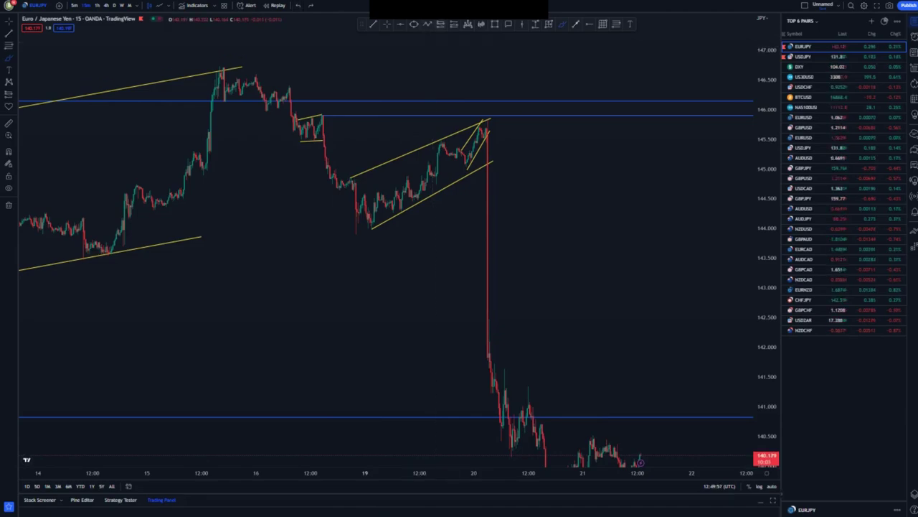
# Step: Place a short position at the steep channel's end with entry at 145.700, stop at 146.189 and target at 140.876
pyautogui.click(488, 127)
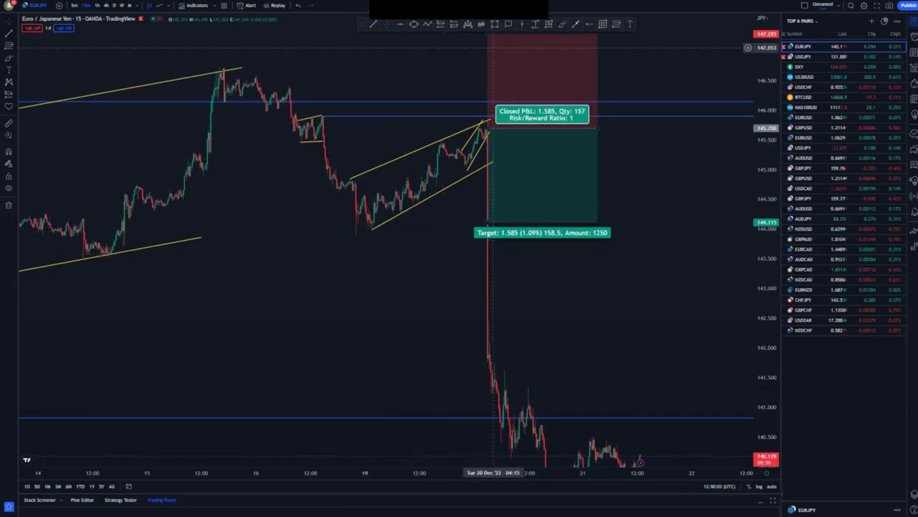
pyautogui.moveTo(488, 34); pyautogui.dragTo(488, 98)
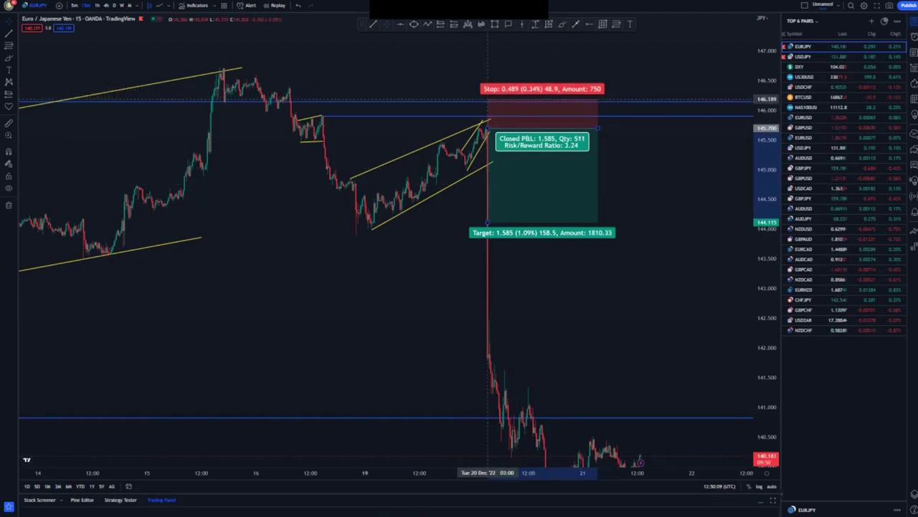
pyautogui.click(436, 258)
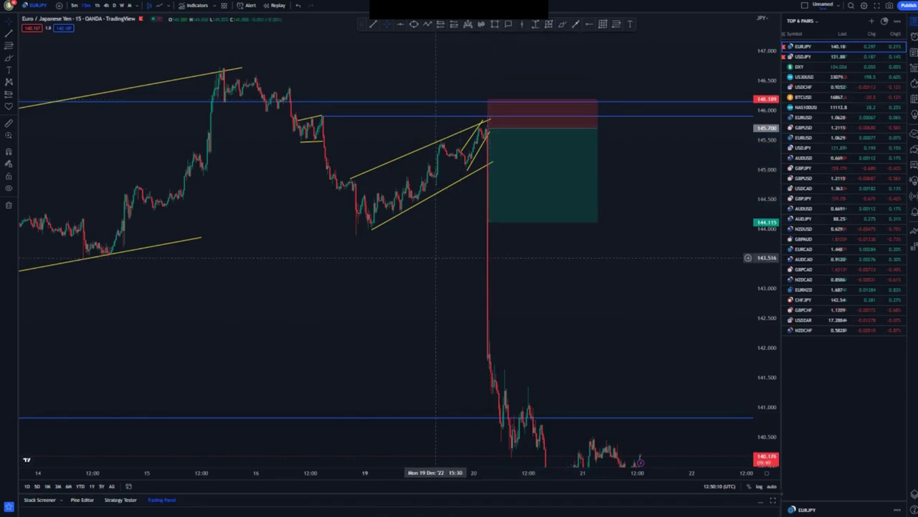
pyautogui.moveTo(484, 231); pyautogui.dragTo(491, 396)
pyautogui.click(490, 203)
# Step: Lower the short position to an entry of 145.389 and target of 140.565, and set its stop to 146.011
pyautogui.scroll(-2, 399, 341)
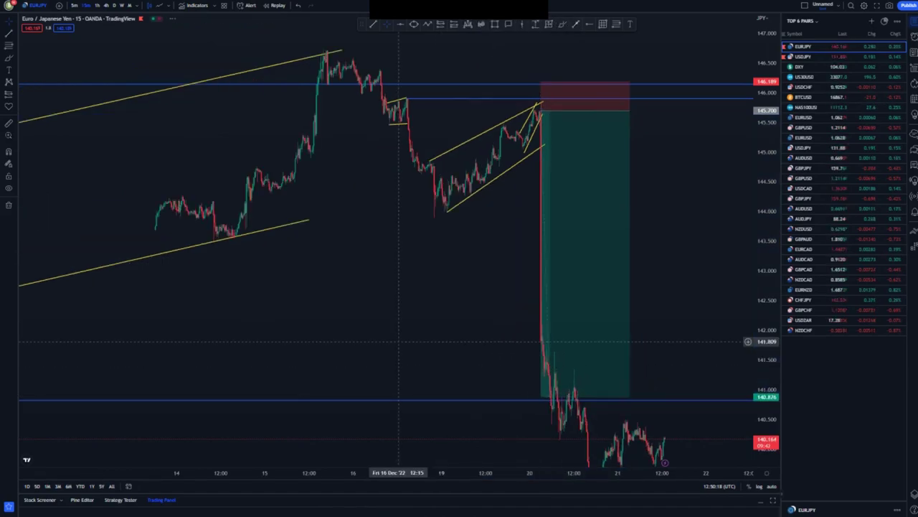
pyautogui.scroll(-1, 399, 342)
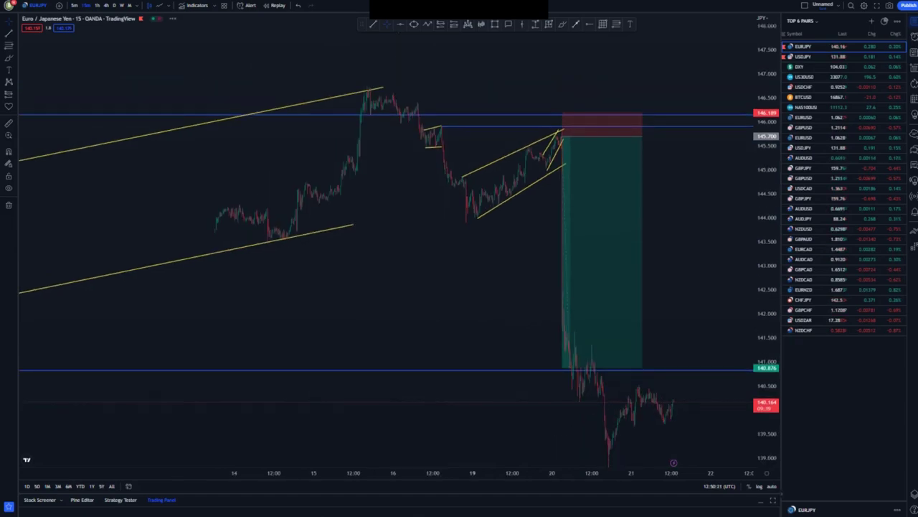
pyautogui.scroll(1, 449, 225)
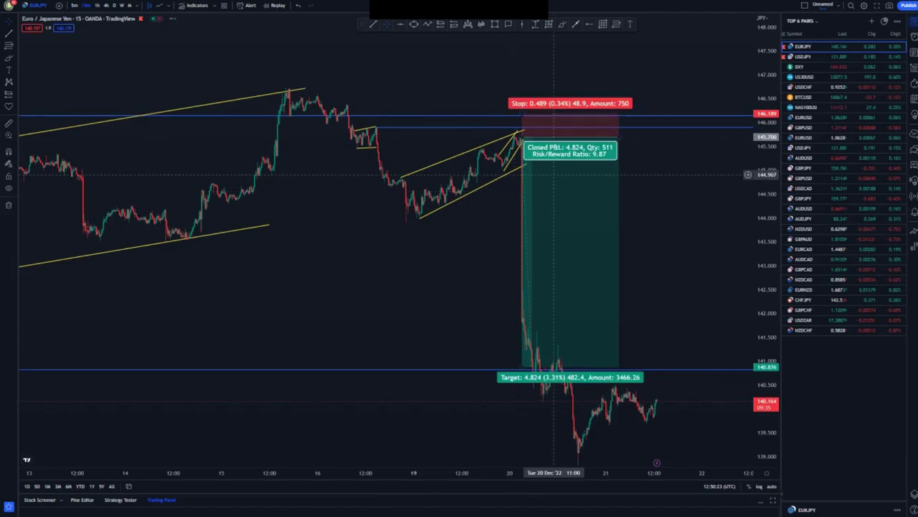
pyautogui.moveTo(553, 174); pyautogui.dragTo(552, 189)
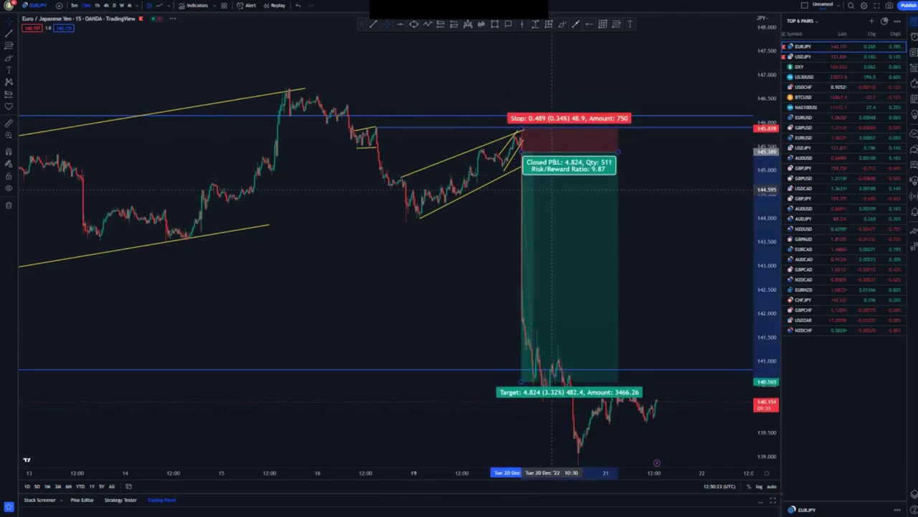
pyautogui.moveTo(521, 128); pyautogui.dragTo(521, 123)
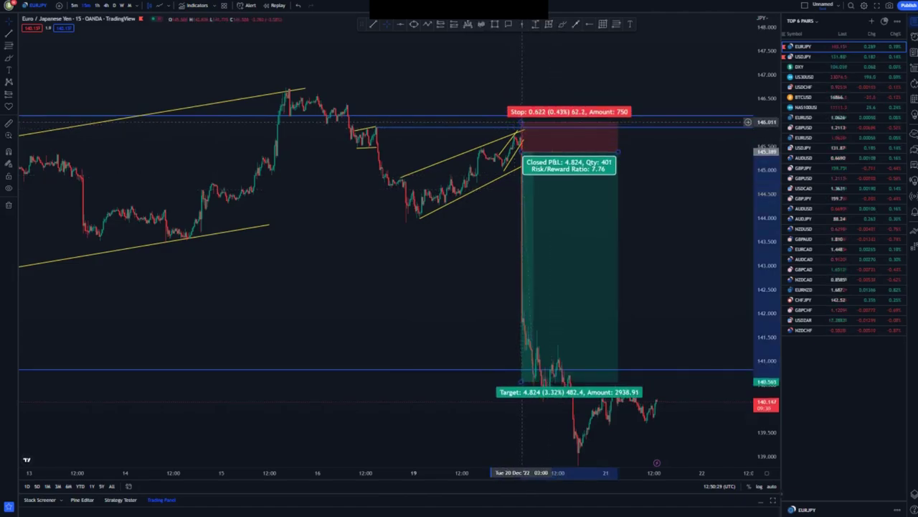
pyautogui.click(715, 181)
# Step: Switch EURJPY to the daily timeframe to examine the large ascending channel in full
pyautogui.moveTo(767, 193); pyautogui.dragTo(767, 243)
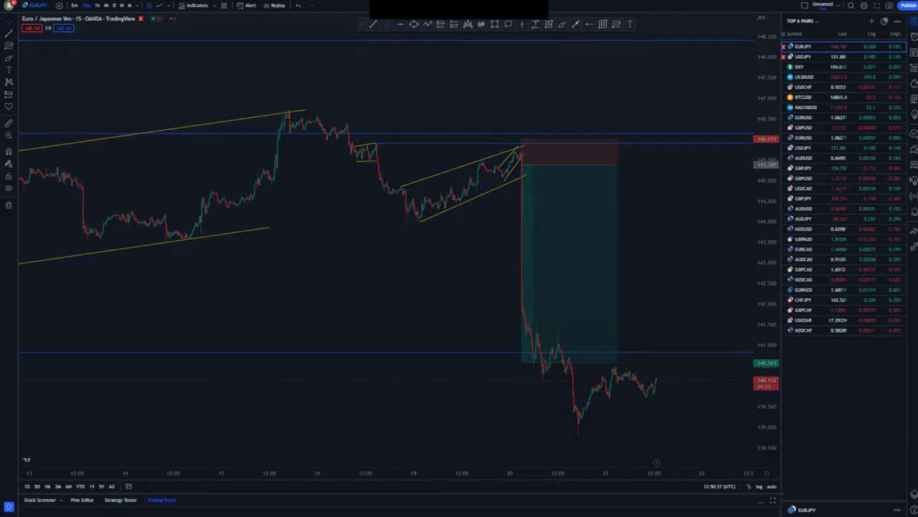
pyautogui.click(114, 5)
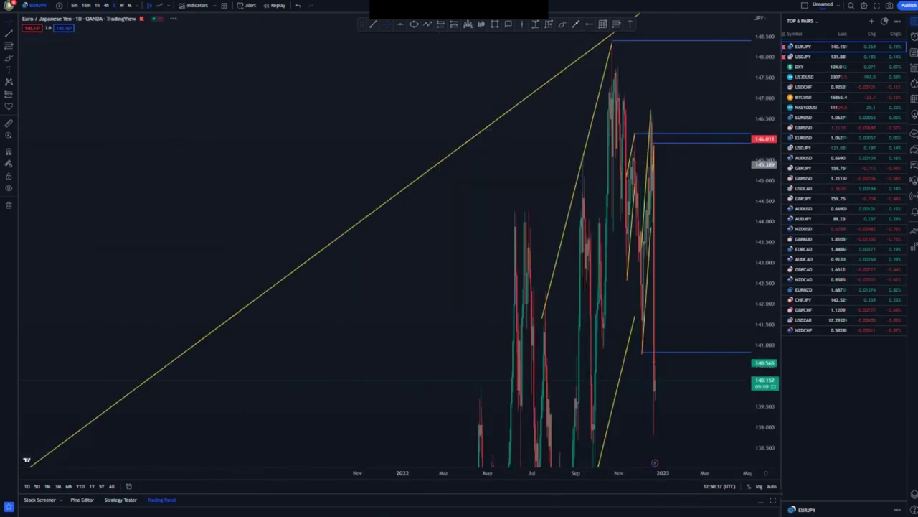
pyautogui.moveTo(764, 52); pyautogui.dragTo(747, 445)
pyautogui.scroll(-4, 569, 374)
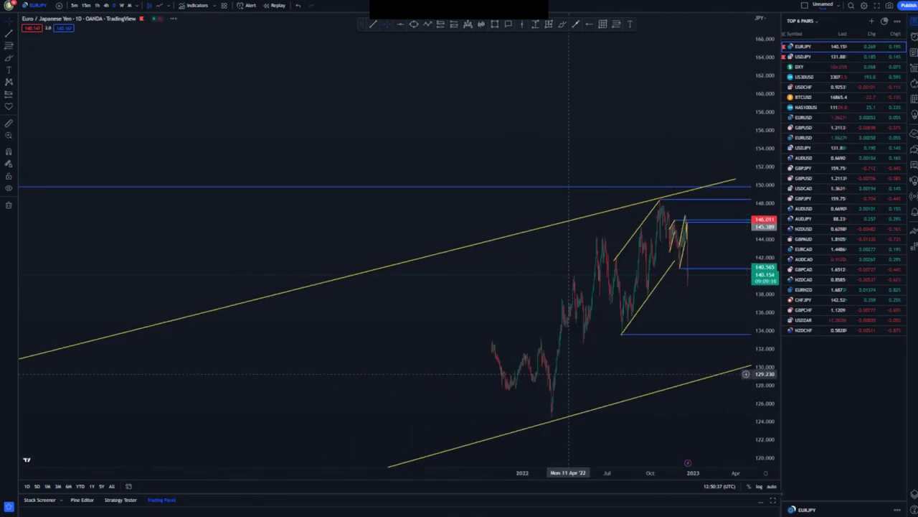
pyautogui.scroll(-5, 569, 374)
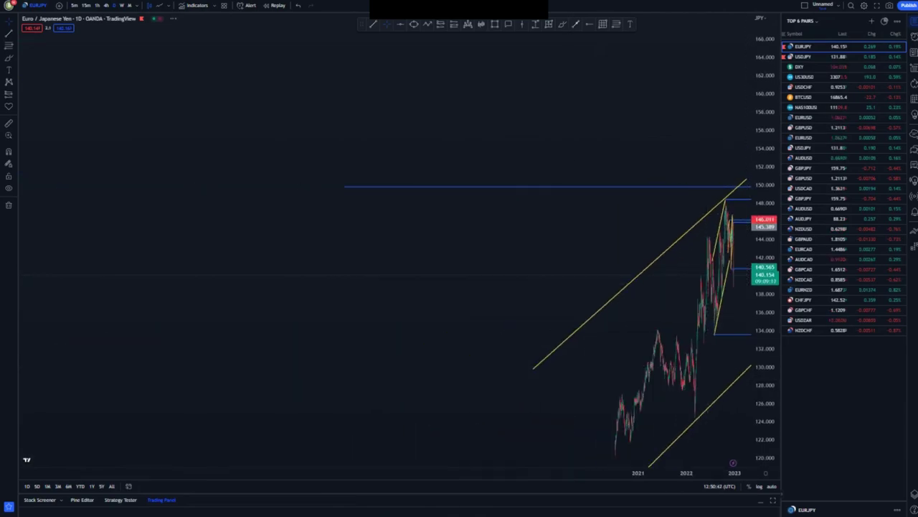
pyautogui.moveTo(764, 179); pyautogui.dragTo(765, 289)
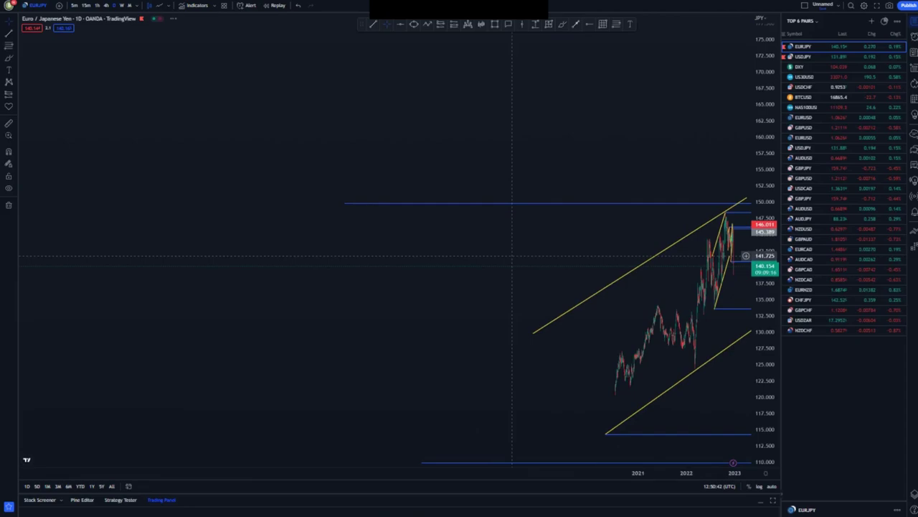
pyautogui.moveTo(511, 255); pyautogui.dragTo(397, 217)
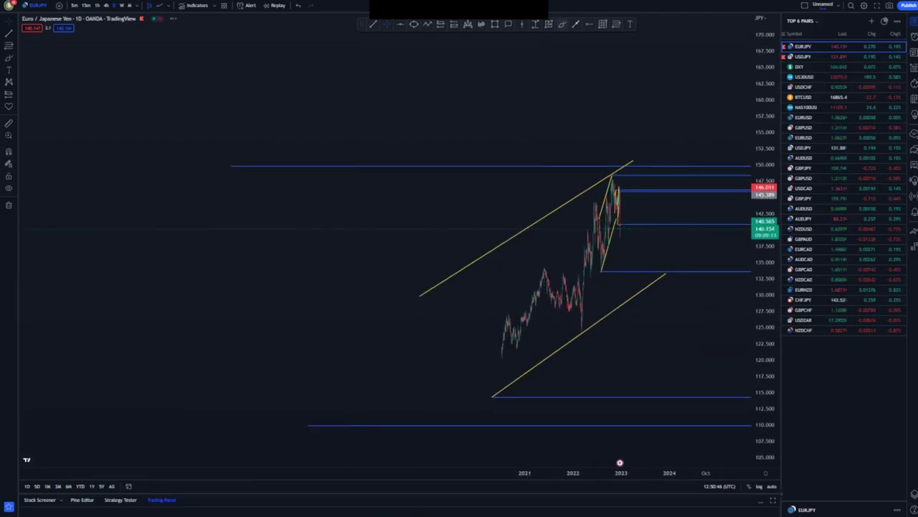
# Step: Outline the large ascending channel with a freehand loop and delete the loop again
pyautogui.moveTo(630, 153)
pyautogui.mouseDown()
pyautogui.moveTo(391, 322)
pyautogui.moveTo(434, 376)
pyautogui.moveTo(639, 208)
pyautogui.mouseUp()
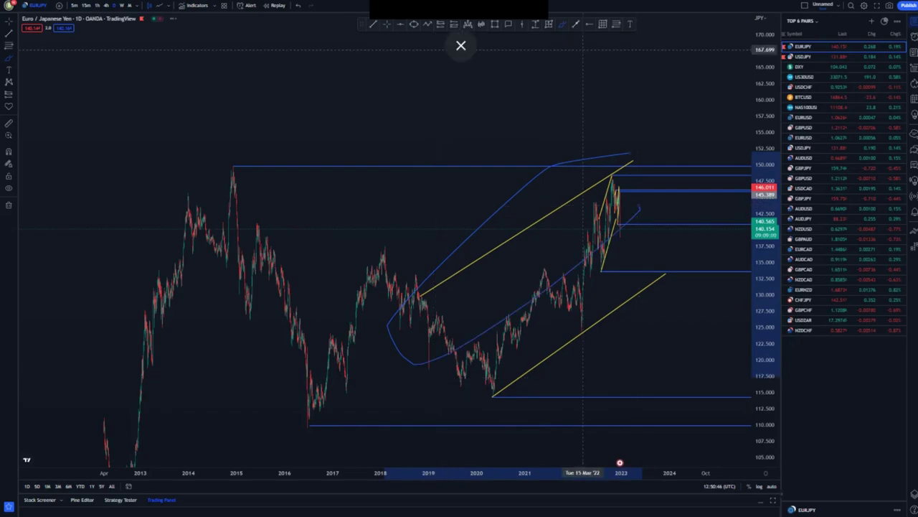
pyautogui.press('Delete')
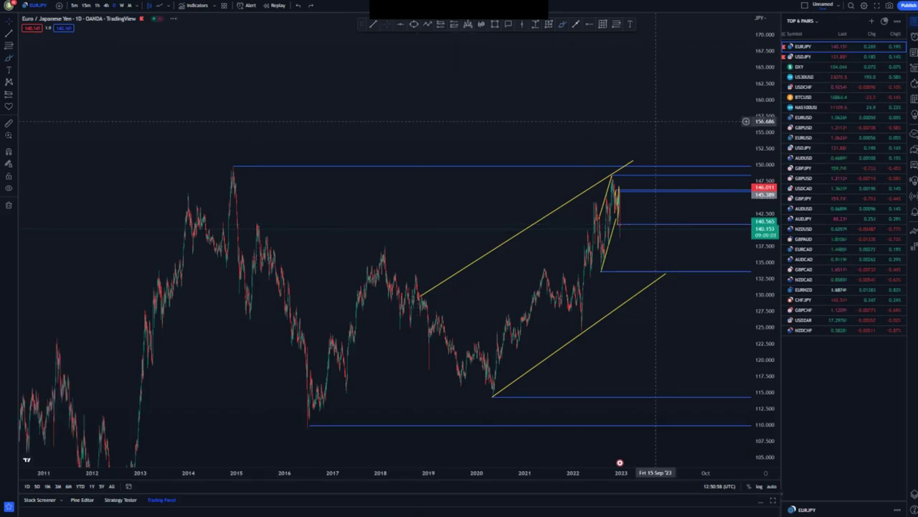
# Step: Switch to the USDJPY chart and set it to the 4-hour timeframe
pyautogui.press('Down')
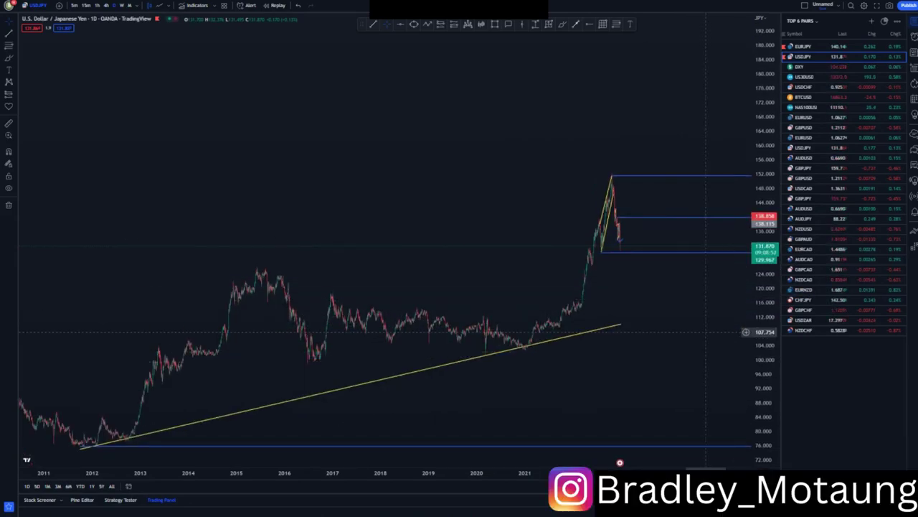
pyautogui.scroll(-2, 675, 289)
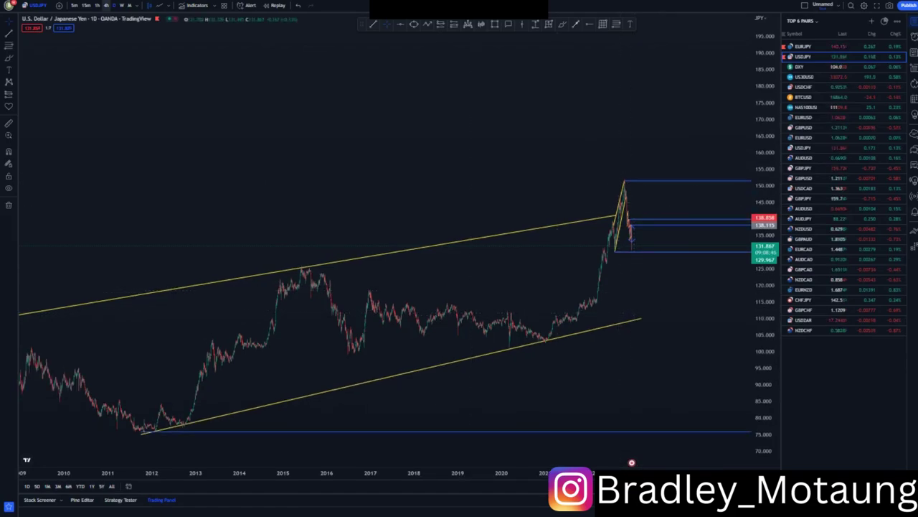
pyautogui.write('240')
pyautogui.press('Return')
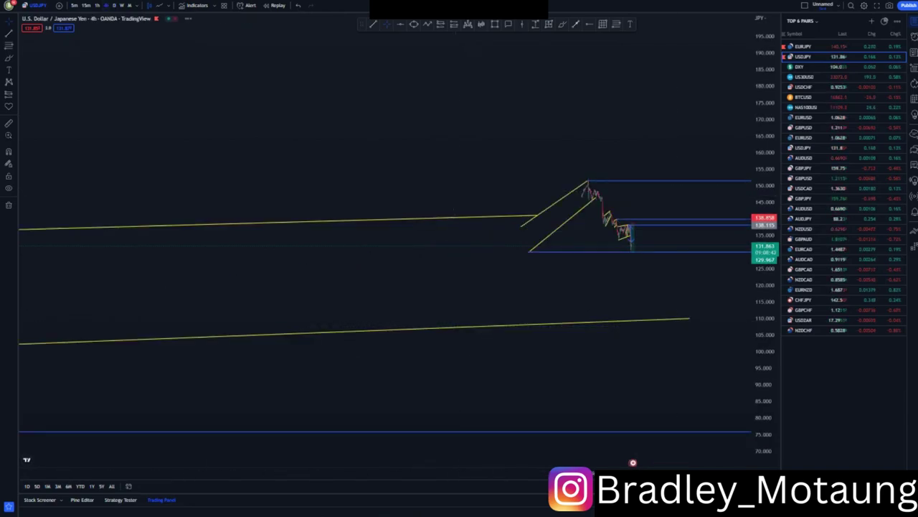
pyautogui.moveTo(765, 391); pyautogui.dragTo(763, 231)
pyautogui.scroll(8, 447, 141)
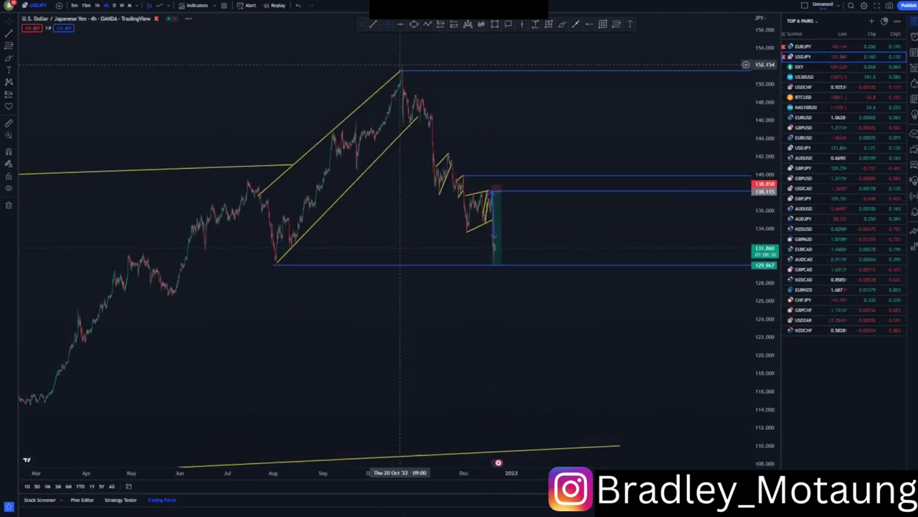
# Step: Raise the horizontal line at the August low to about 130.5 and adjust the start of the rising channel's lower trend line near that low
pyautogui.scroll(2, 554, 231)
pyautogui.moveTo(580, 224); pyautogui.dragTo(709, 231)
pyautogui.scroll(2, 708, 231)
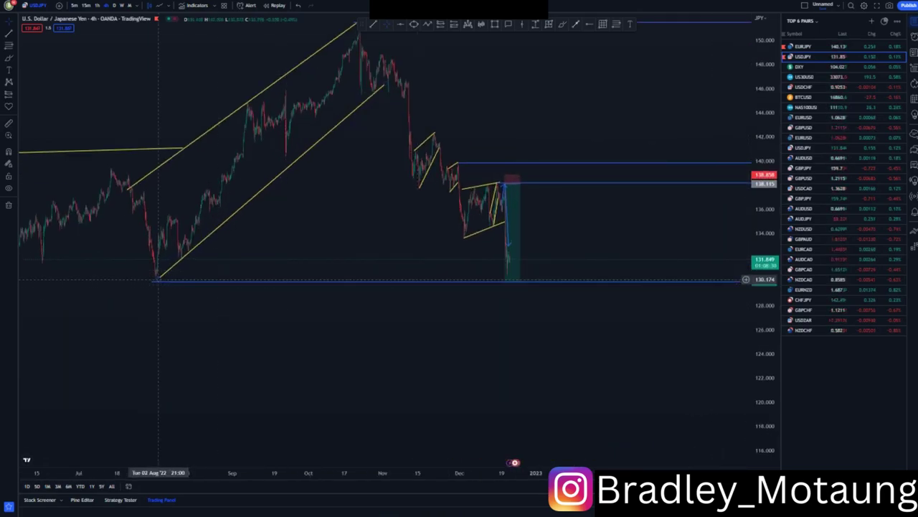
pyautogui.moveTo(152, 281); pyautogui.dragTo(153, 275)
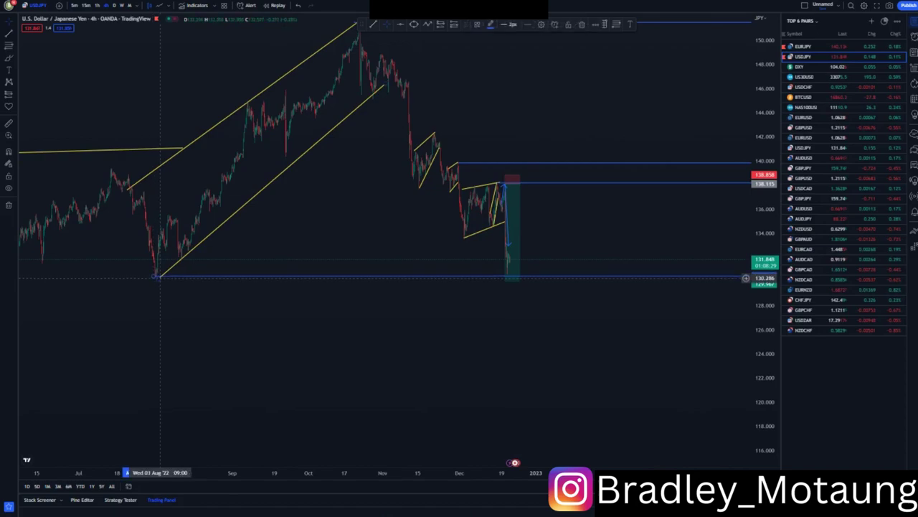
pyautogui.click(164, 274)
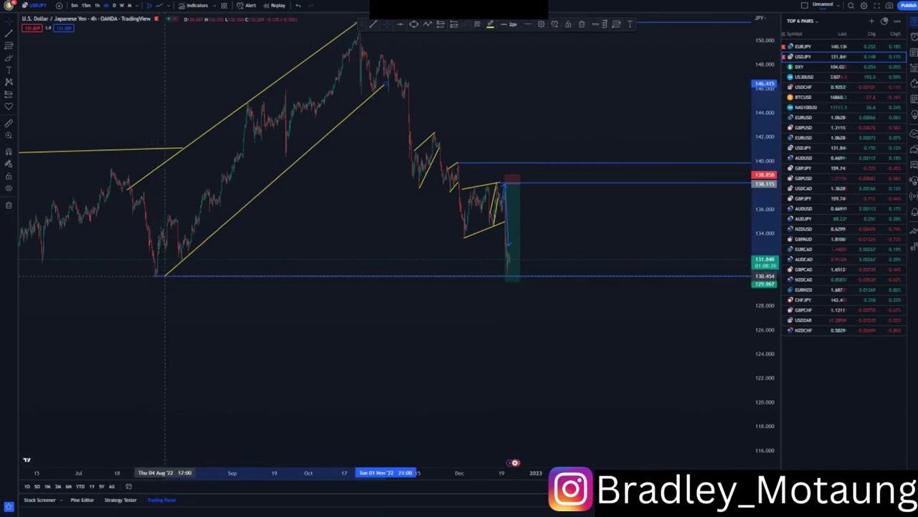
pyautogui.moveTo(165, 276); pyautogui.dragTo(162, 277)
pyautogui.click(296, 248)
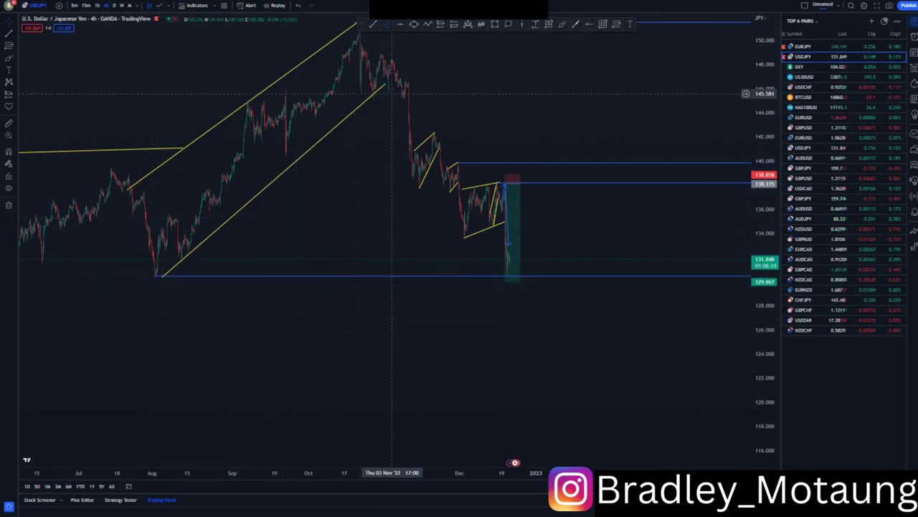
# Step: Move the end of the large rising channel's lower trend line to about 145.8 at 31 October
pyautogui.moveTo(386, 83); pyautogui.dragTo(381, 91)
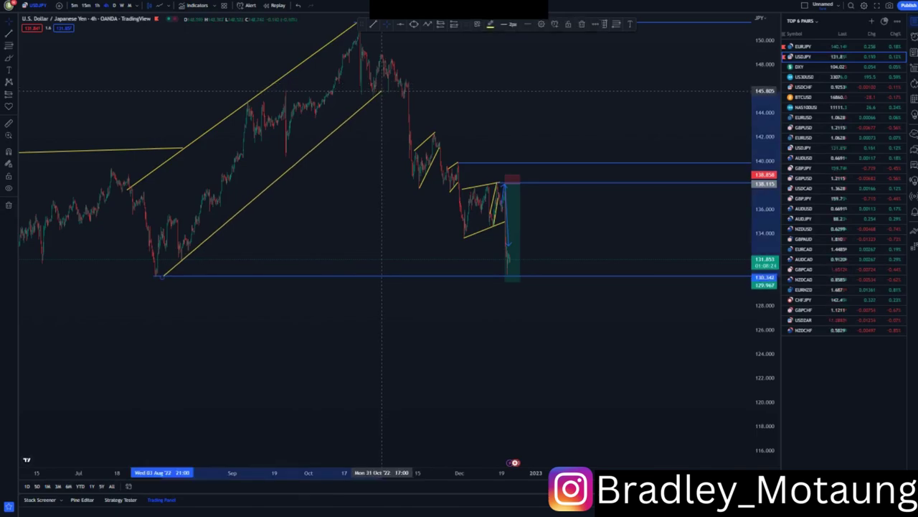
pyautogui.click(598, 219)
# Step: Delete the two blue projection arrows, one rising to the short entry and one falling through the short position
pyautogui.scroll(3, 598, 221)
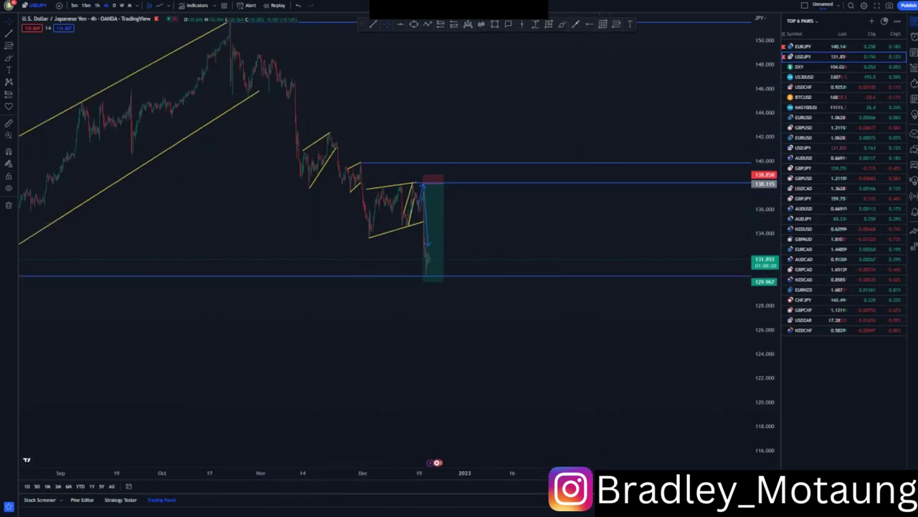
pyautogui.scroll(3, 527, 255)
pyautogui.moveTo(569, 242); pyautogui.dragTo(698, 240)
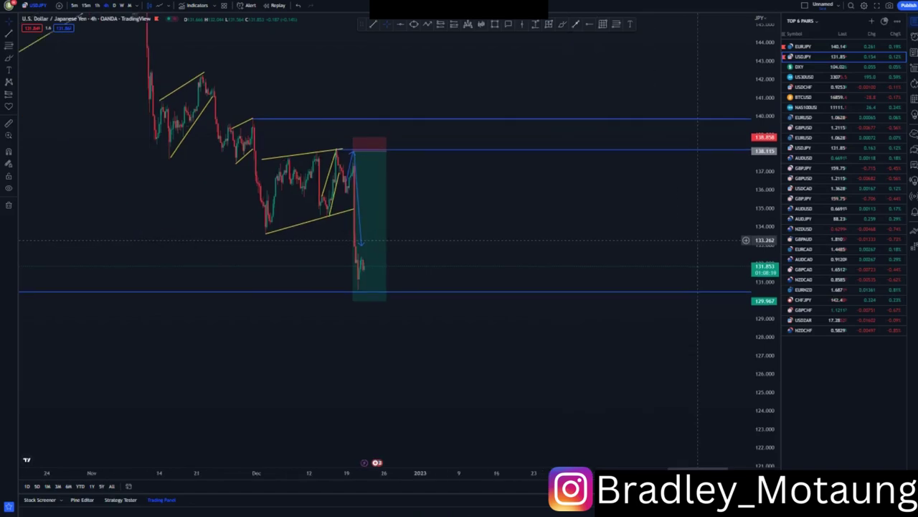
pyautogui.scroll(1, 622, 226)
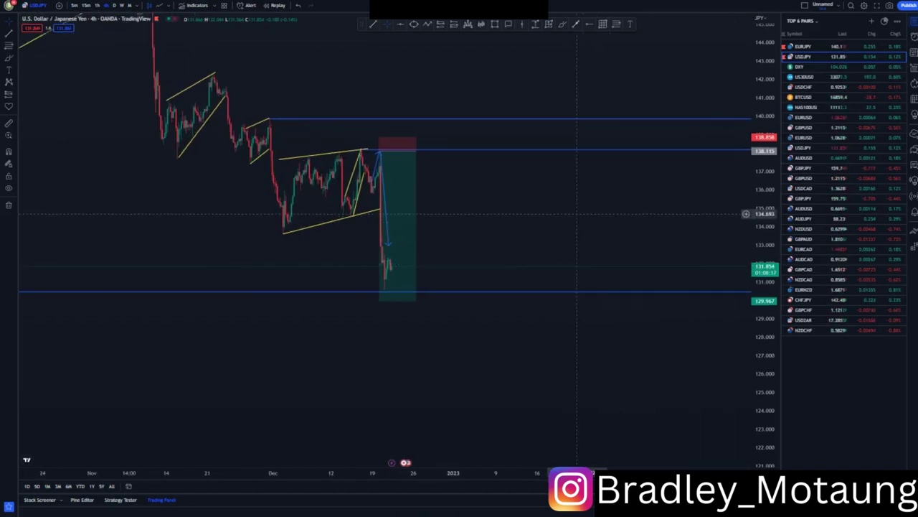
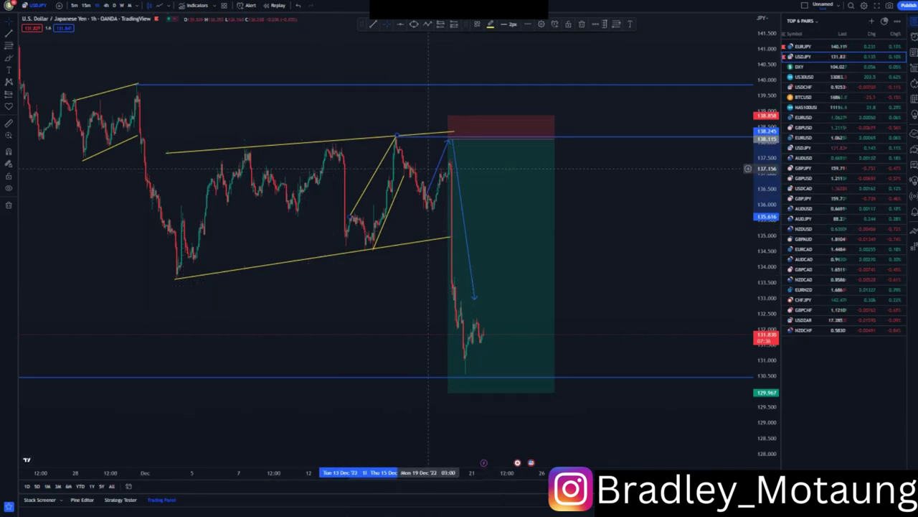
pyautogui.click(437, 168)
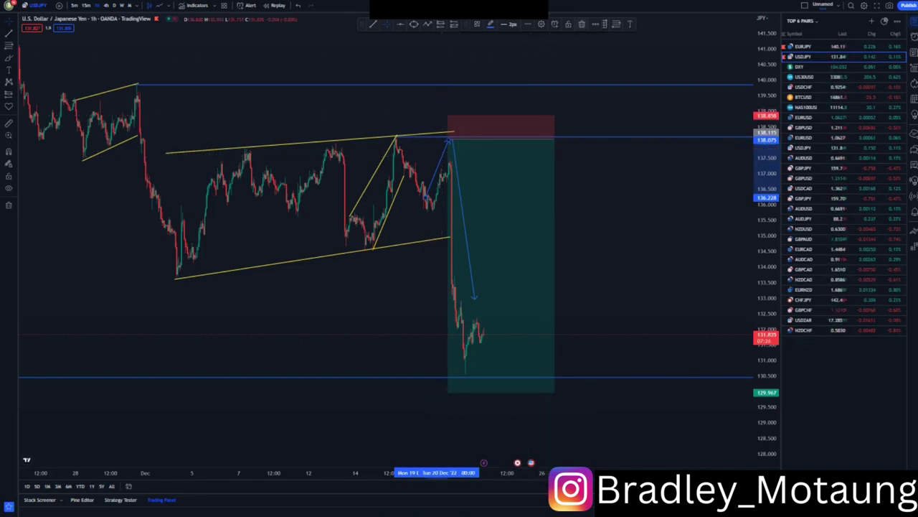
pyautogui.click(464, 208)
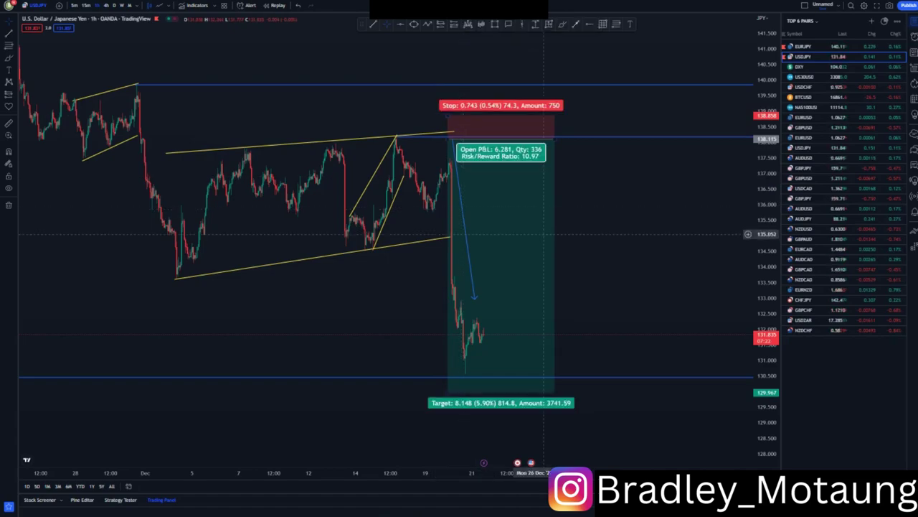
pyautogui.click(474, 296)
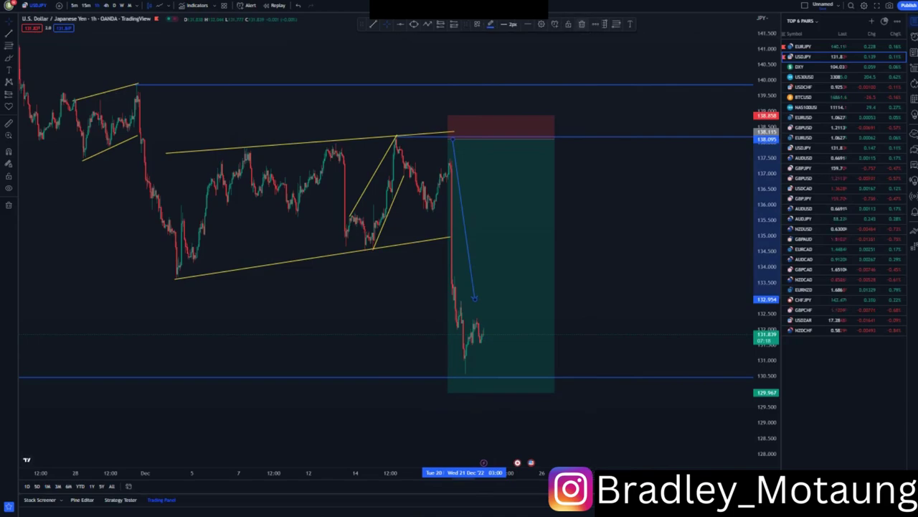
pyautogui.click(582, 24)
# Step: Sketch freehand the small falling and rising channels before the December drop, a zigzag up to the short entry, and a stop mark above
pyautogui.click(564, 24)
pyautogui.moveTo(403, 142); pyautogui.dragTo(444, 198)
pyautogui.moveTo(402, 177)
pyautogui.mouseDown()
pyautogui.moveTo(439, 210)
pyautogui.moveTo(453, 159)
pyautogui.mouseUp()
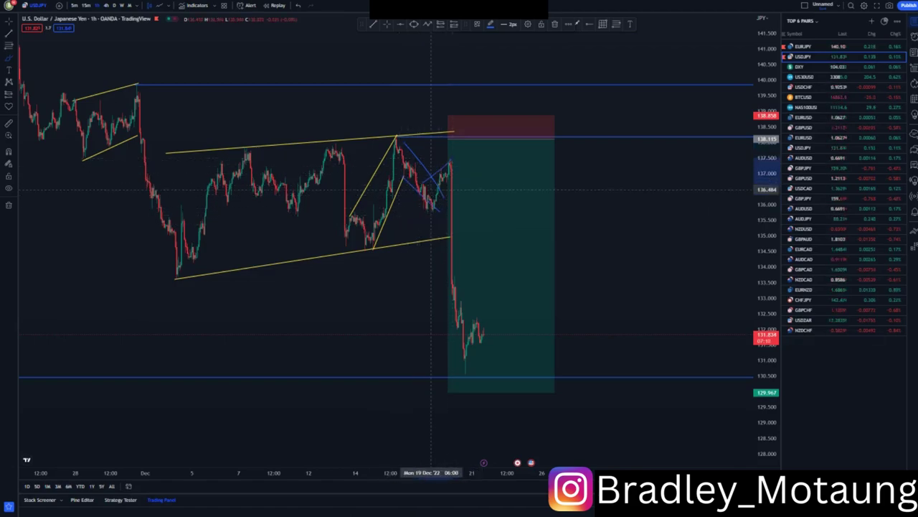
pyautogui.moveTo(433, 213)
pyautogui.mouseDown()
pyautogui.moveTo(462, 173)
pyautogui.moveTo(466, 147)
pyautogui.moveTo(470, 167)
pyautogui.moveTo(486, 140)
pyautogui.mouseUp()
pyautogui.moveTo(432, 113); pyautogui.dragTo(470, 112)
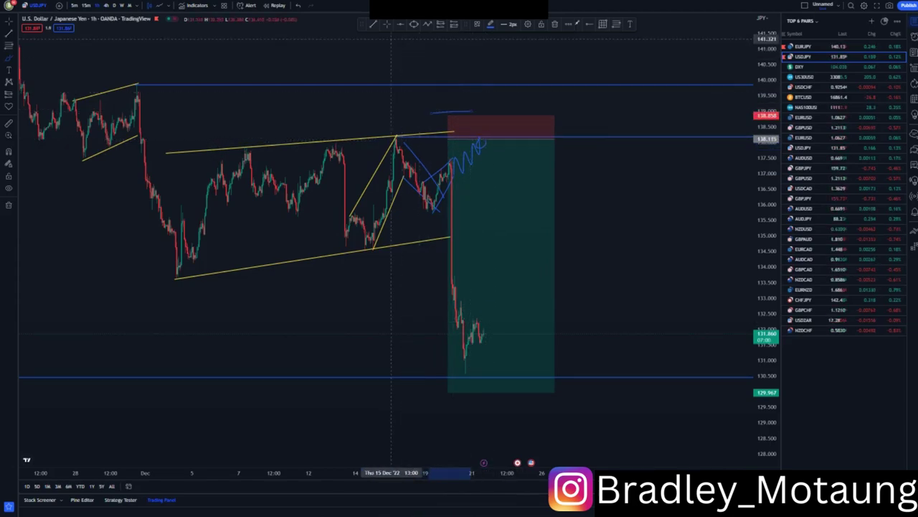
# Step: Lower the short position's profit to a nearer target at about 130.41, on the August-low horizontal line
pyautogui.click(449, 393)
pyautogui.moveTo(448, 393); pyautogui.dragTo(449, 375)
pyautogui.click(390, 366)
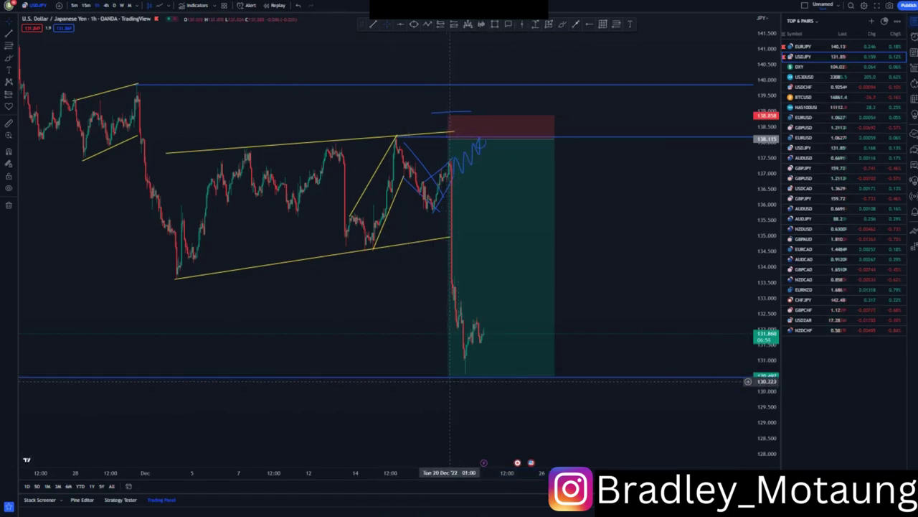
pyautogui.click(448, 375)
pyautogui.moveTo(449, 374); pyautogui.dragTo(449, 378)
pyautogui.click(382, 365)
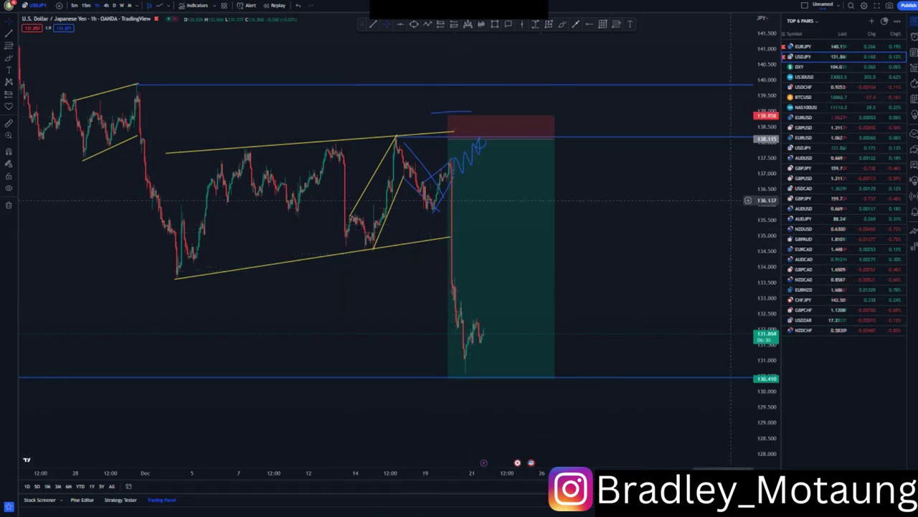
# Step: Undo the short position's target changes and the freehand marks around the entry
pyautogui.moveTo(765, 163); pyautogui.dragTo(765, 255)
pyautogui.moveTo(359, 473); pyautogui.dragTo(463, 473)
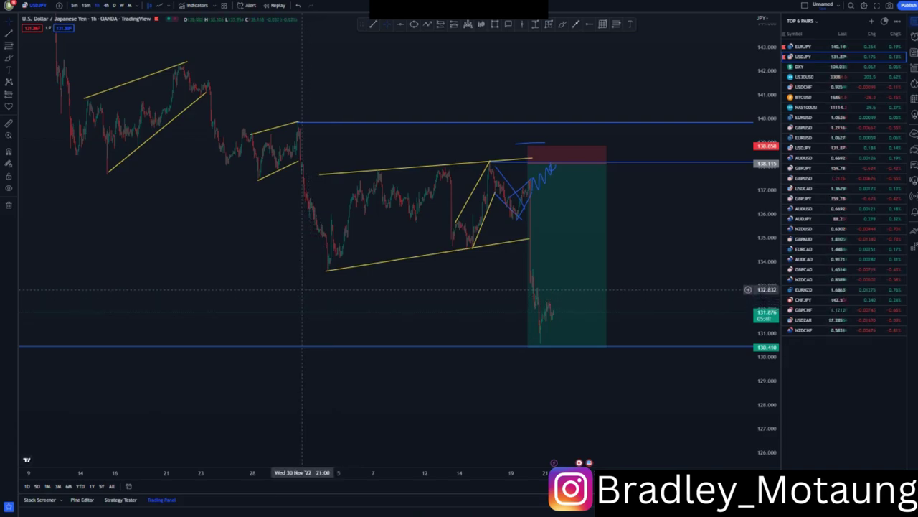
pyautogui.click(299, 5)
pyautogui.click(298, 6)
pyautogui.click(298, 6)
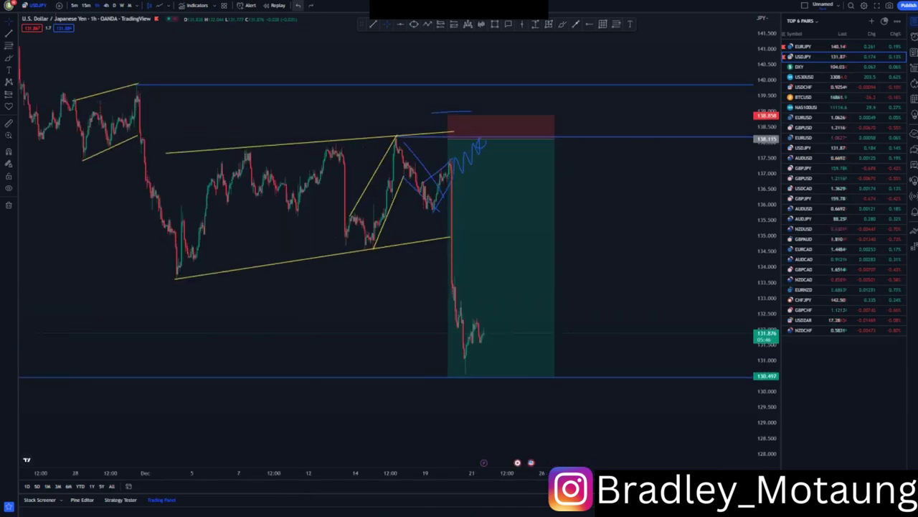
pyautogui.click(298, 6)
pyautogui.click(299, 6)
pyautogui.click(298, 6)
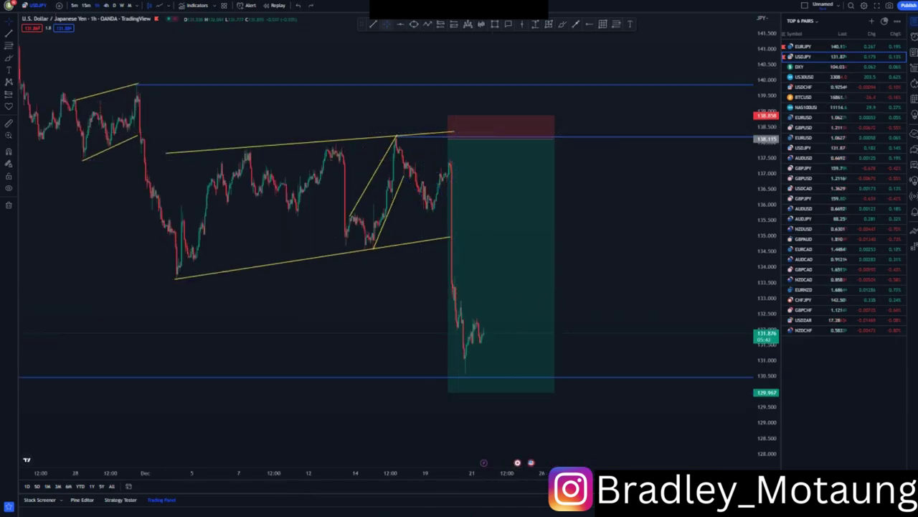
# Step: Draw upper and lower trend lines around the small rising channel of 19–20 December, the lower one from about 135.66 to 137.03
pyautogui.click(373, 24)
pyautogui.click(423, 184)
pyautogui.click(452, 159)
pyautogui.click(384, 56)
pyautogui.click(373, 25)
pyautogui.click(430, 214)
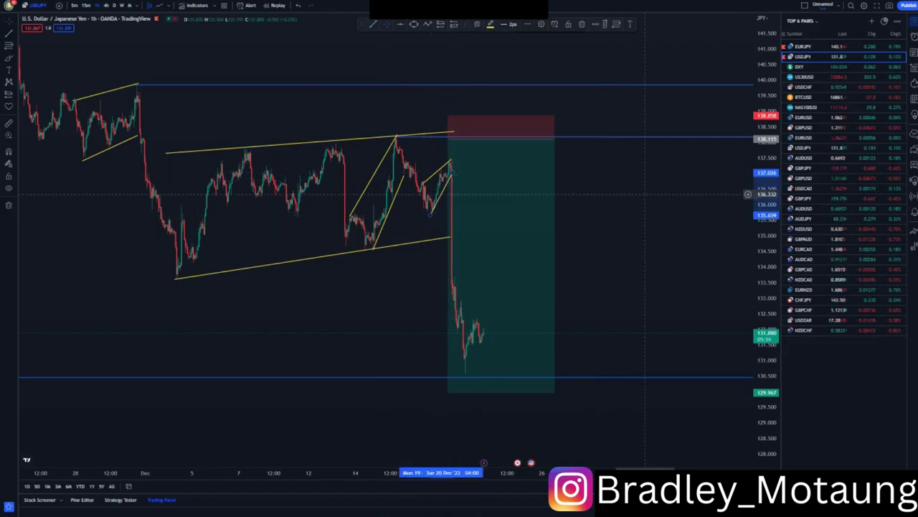
pyautogui.click(451, 162)
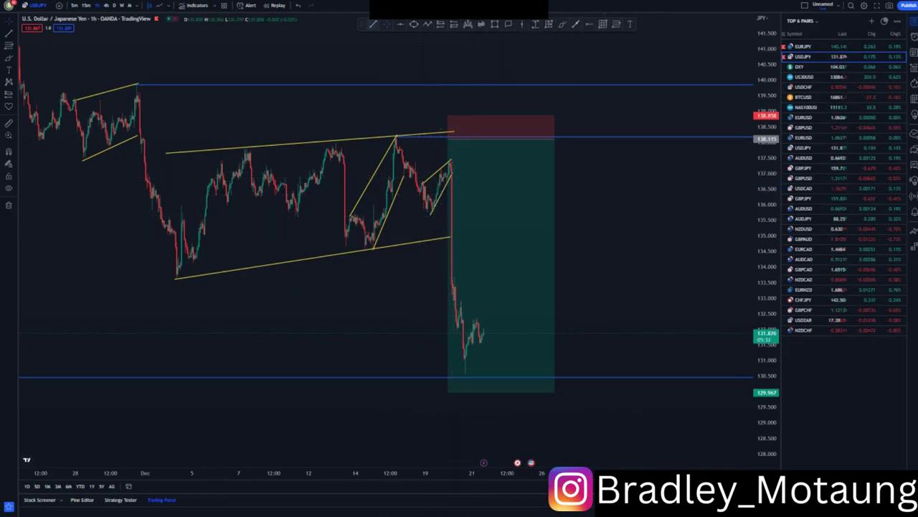
# Step: Sketch freehand a drop-consolidation-drop pattern beside the chart, circle the small rising channel and the short entry, and draw a projected fall to about 132.5
pyautogui.click(563, 23)
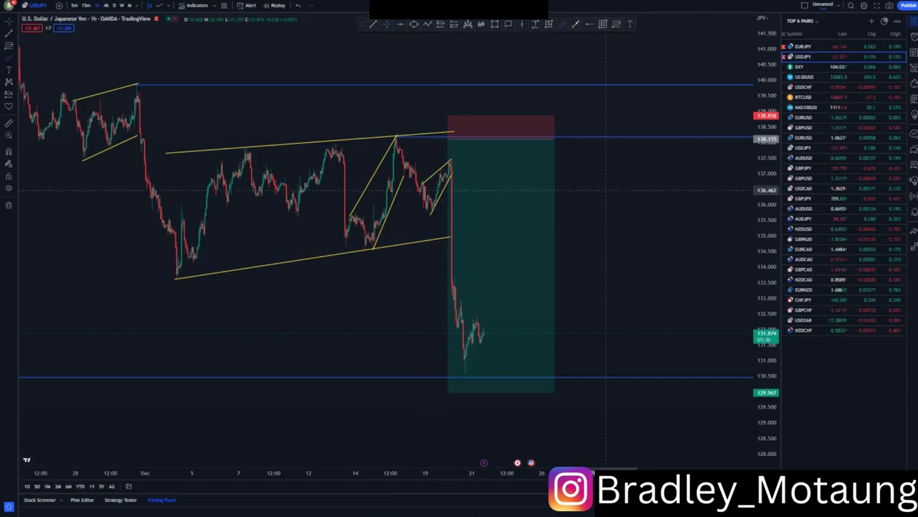
pyautogui.moveTo(610, 162)
pyautogui.mouseDown()
pyautogui.moveTo(610, 237)
pyautogui.moveTo(623, 222)
pyautogui.moveTo(625, 233)
pyautogui.moveTo(628, 218)
pyautogui.moveTo(636, 235)
pyautogui.moveTo(640, 218)
pyautogui.moveTo(671, 391)
pyautogui.mouseUp()
pyautogui.moveTo(452, 161)
pyautogui.mouseDown()
pyautogui.moveTo(475, 168)
pyautogui.moveTo(471, 151)
pyautogui.moveTo(445, 139)
pyautogui.moveTo(464, 132)
pyautogui.moveTo(454, 134)
pyautogui.mouseUp()
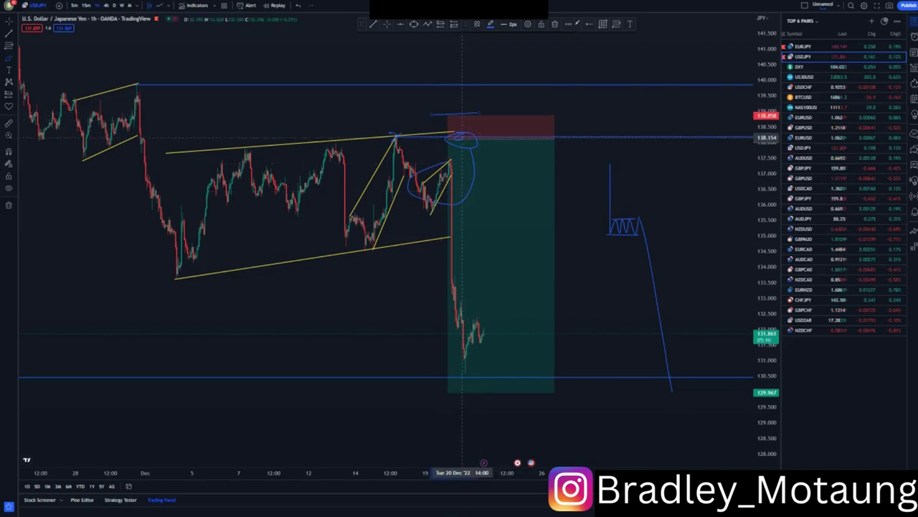
pyautogui.moveTo(465, 137); pyautogui.dragTo(513, 315)
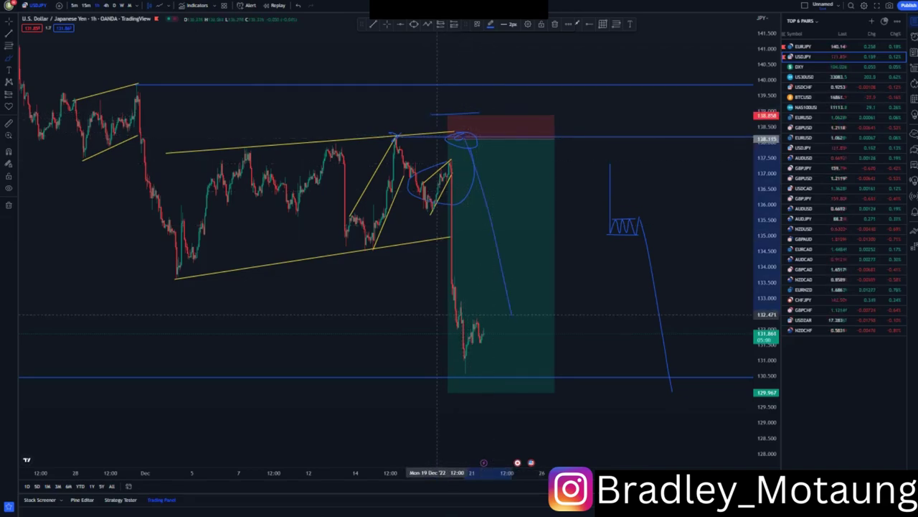
pyautogui.scroll(-1, 372, 296)
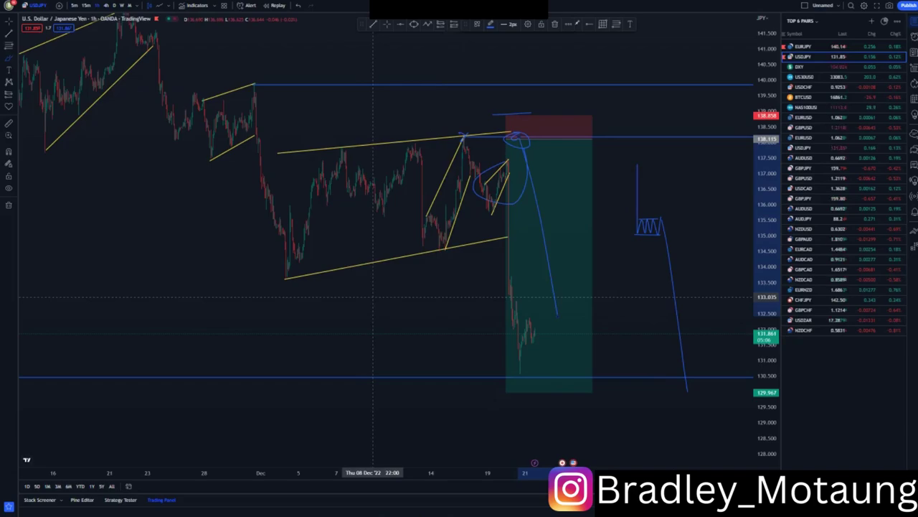